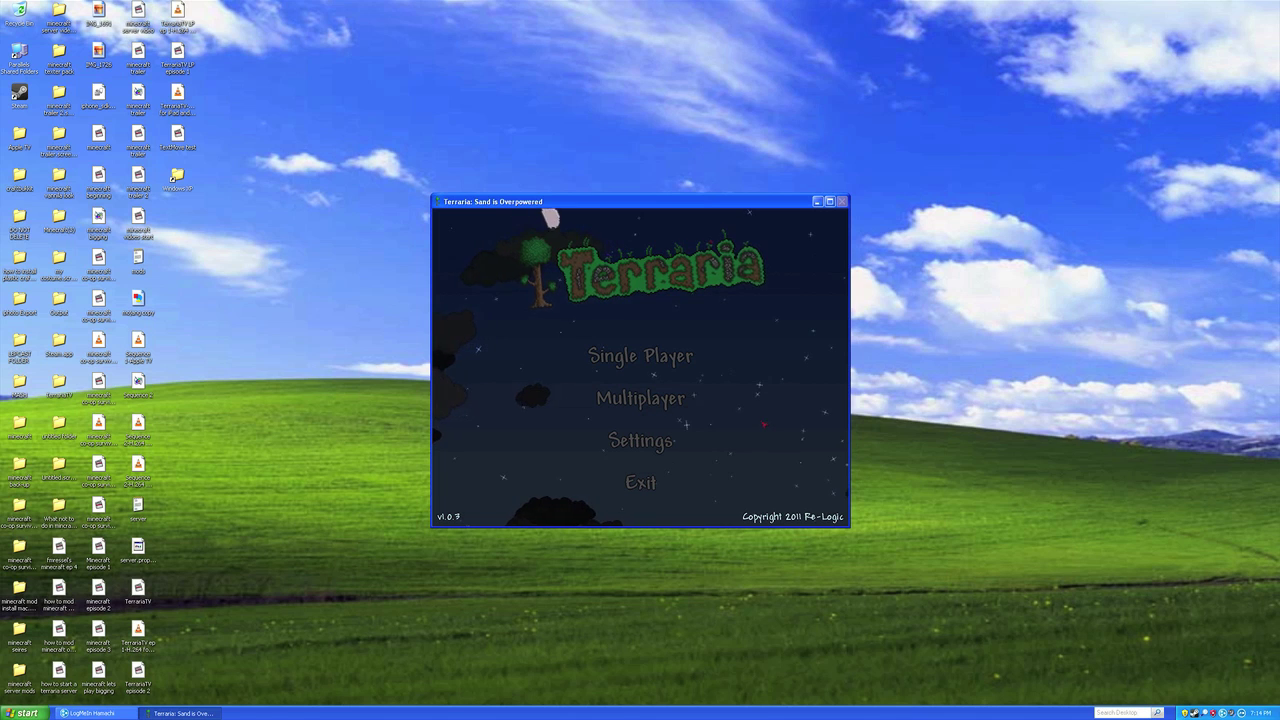
# Minimize Terraria, switch to LogMeIn Hamachi and check the details of the thislooksfun-terraria network.
pyautogui.click(817, 201)
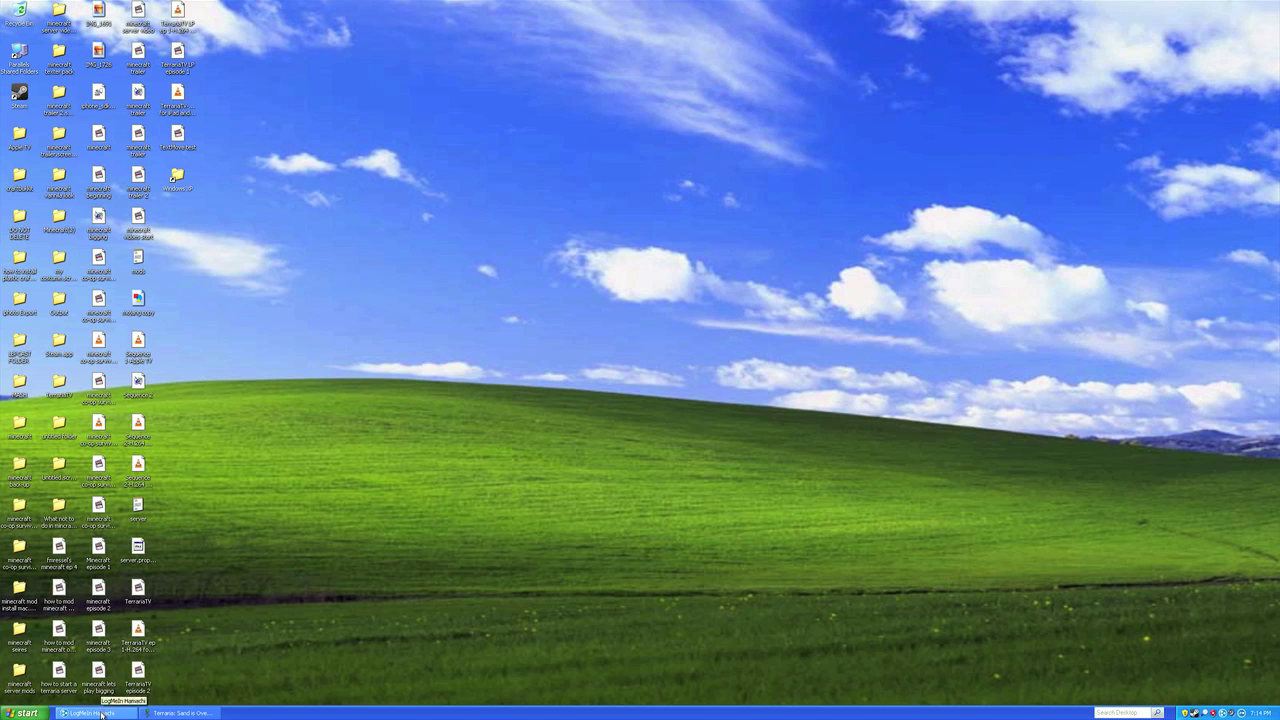
pyautogui.click(136, 711)
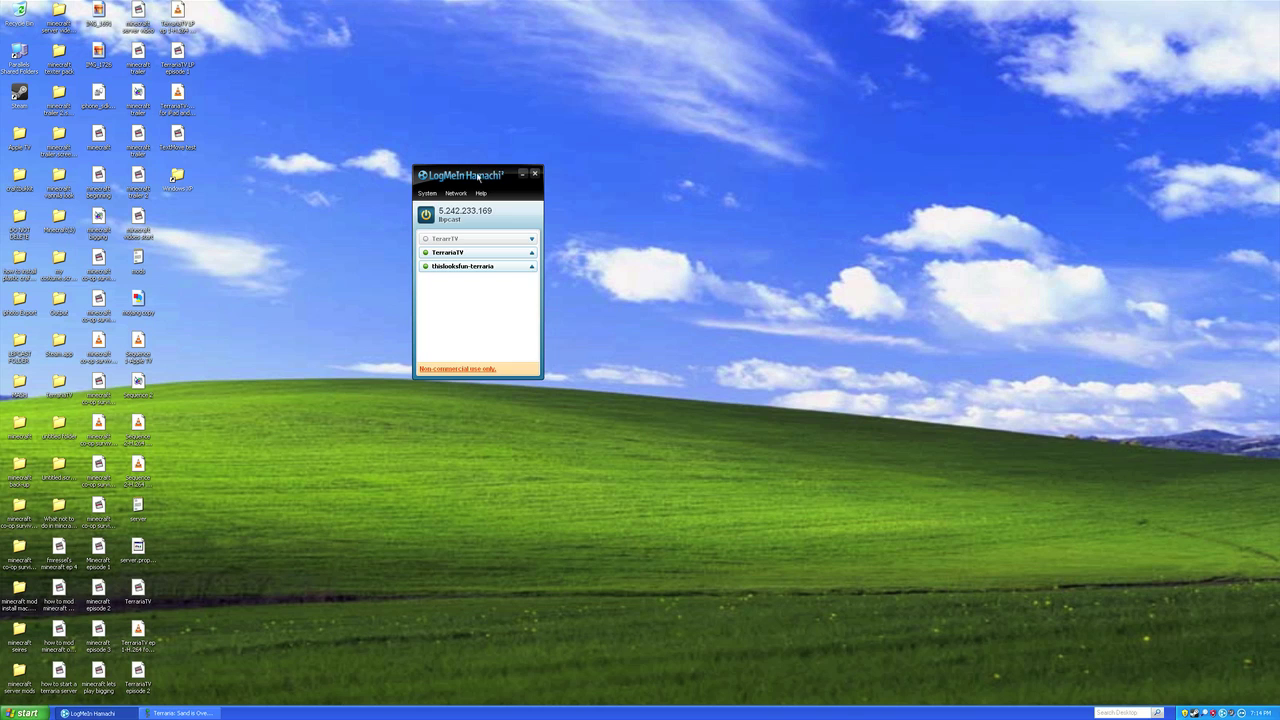
pyautogui.moveTo(478, 176); pyautogui.dragTo(580, 180)
pyautogui.moveTo(572, 270)
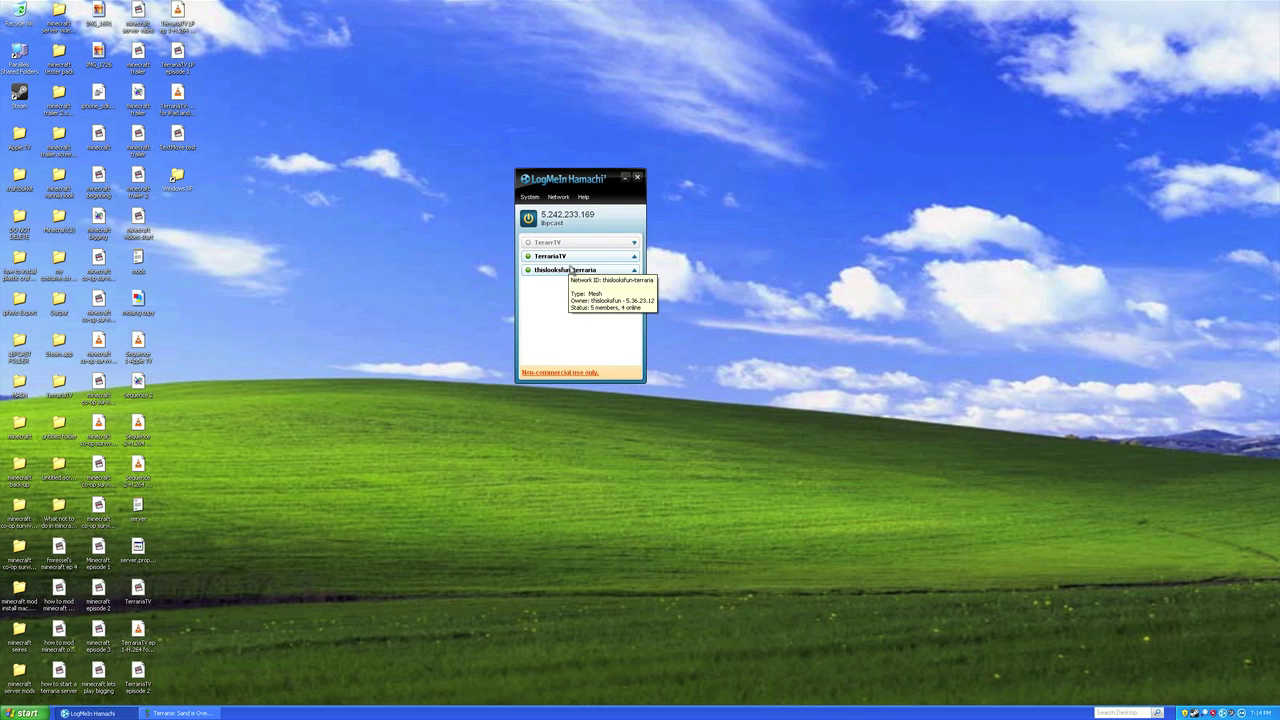
# View Hamachi's form for creating a new network, dismiss it without creating one, and close the Hamachi window.
pyautogui.click(558, 198)
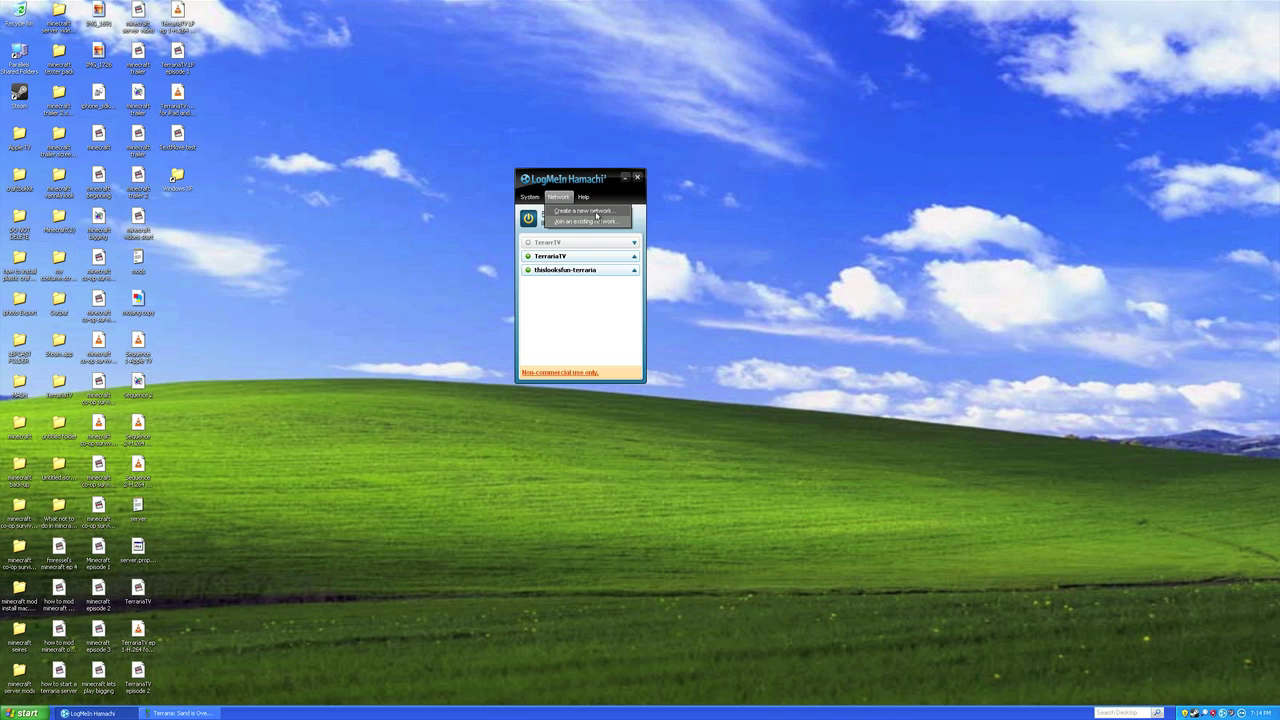
pyautogui.click(595, 212)
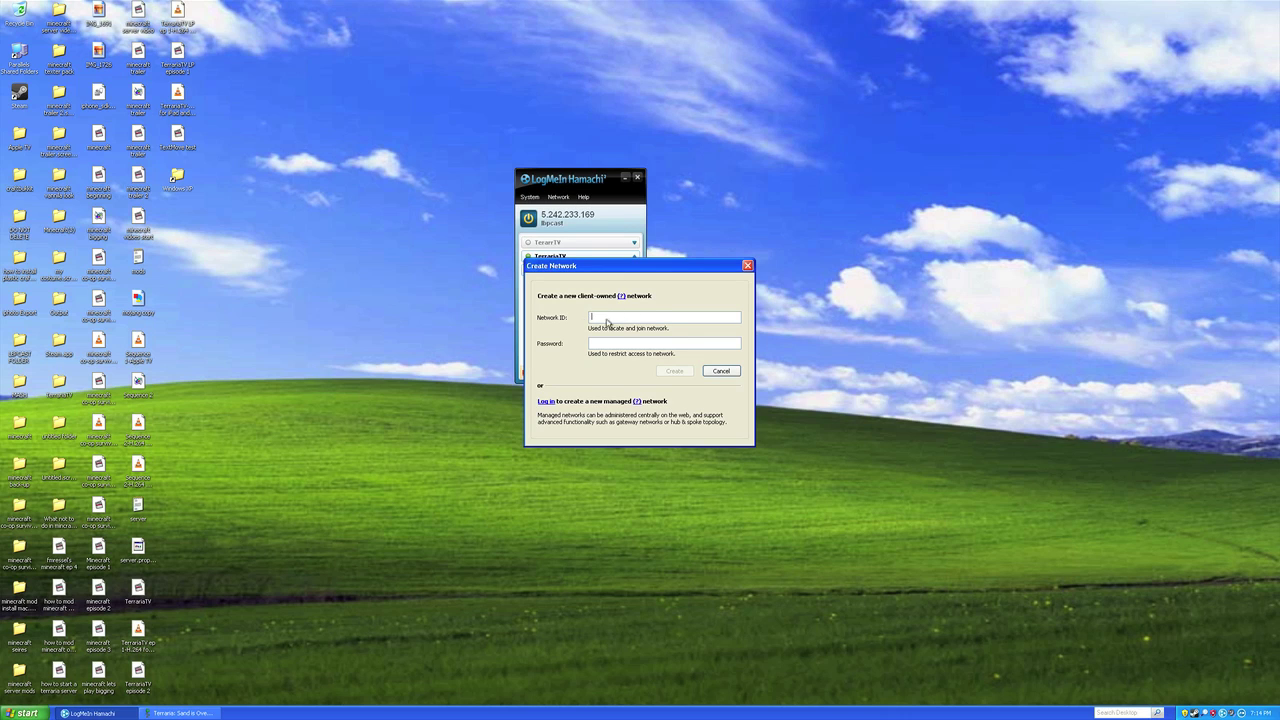
pyautogui.click(724, 372)
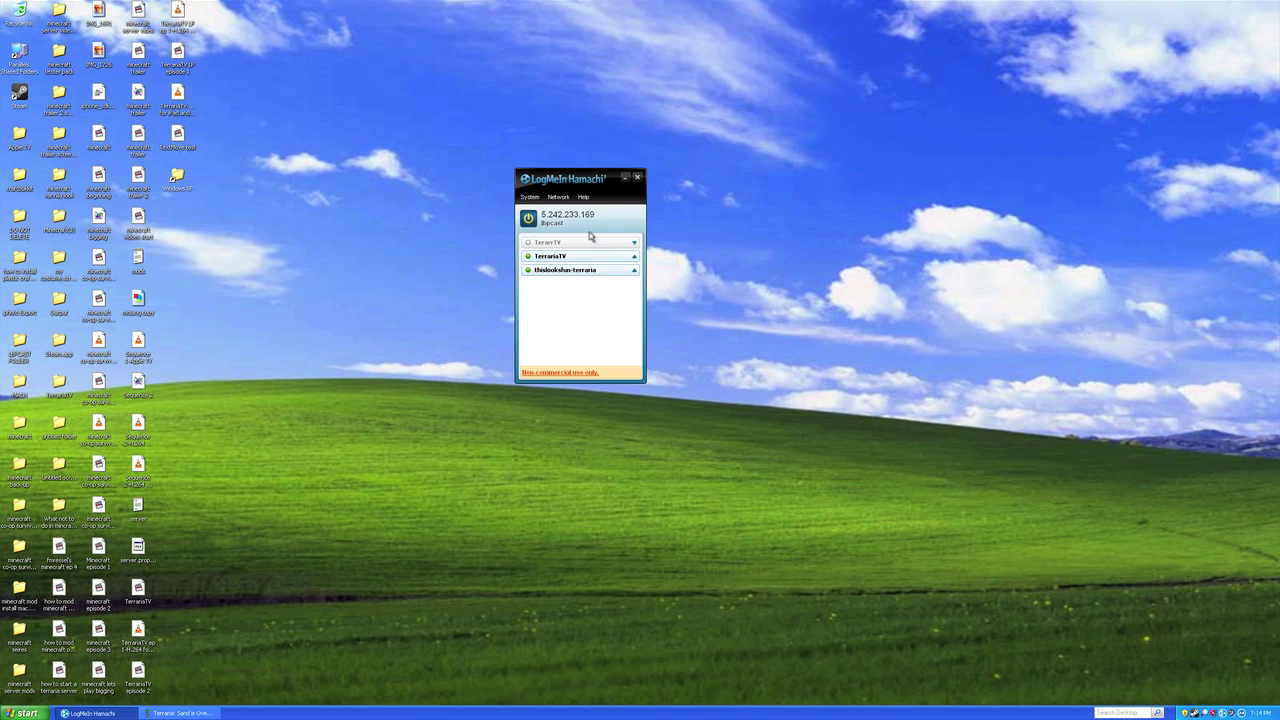
pyautogui.moveTo(584, 181); pyautogui.dragTo(615, 181)
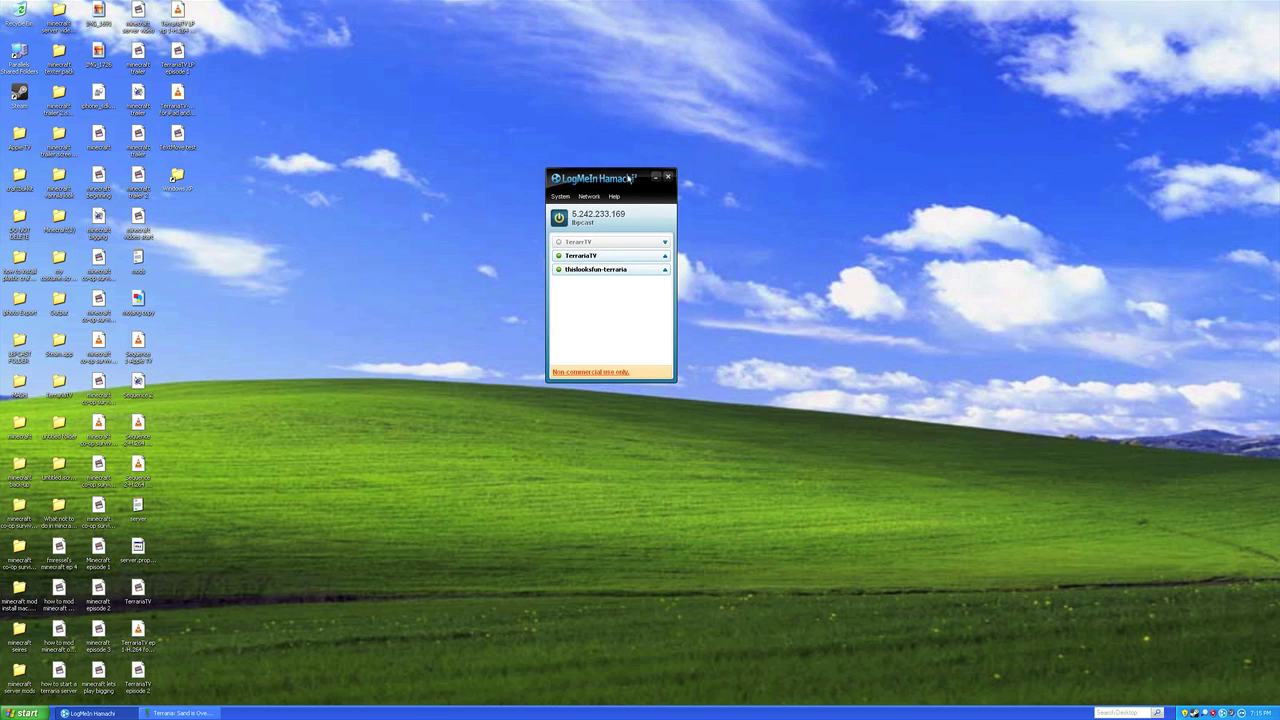
pyautogui.click(667, 179)
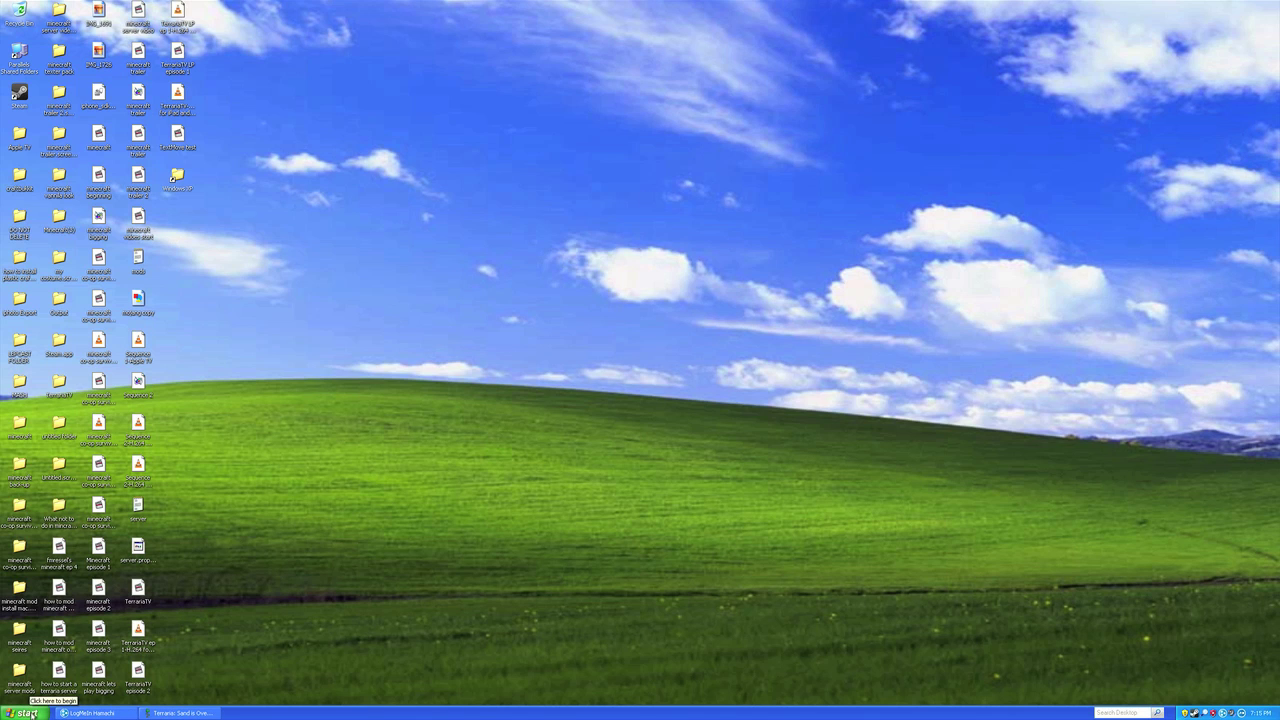
# Open the terraria folder on Local Disk (C:) under Program Files, Steam, steamapps, common.
pyautogui.click(33, 713)
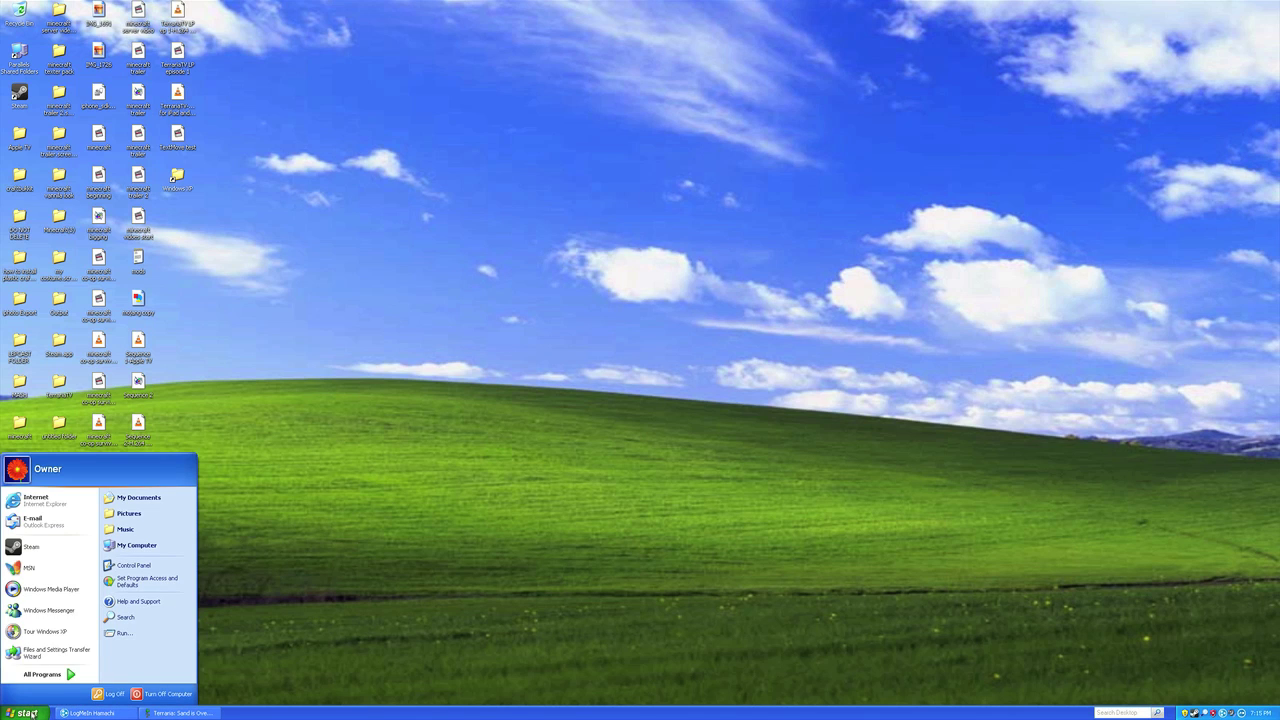
pyautogui.click(129, 549)
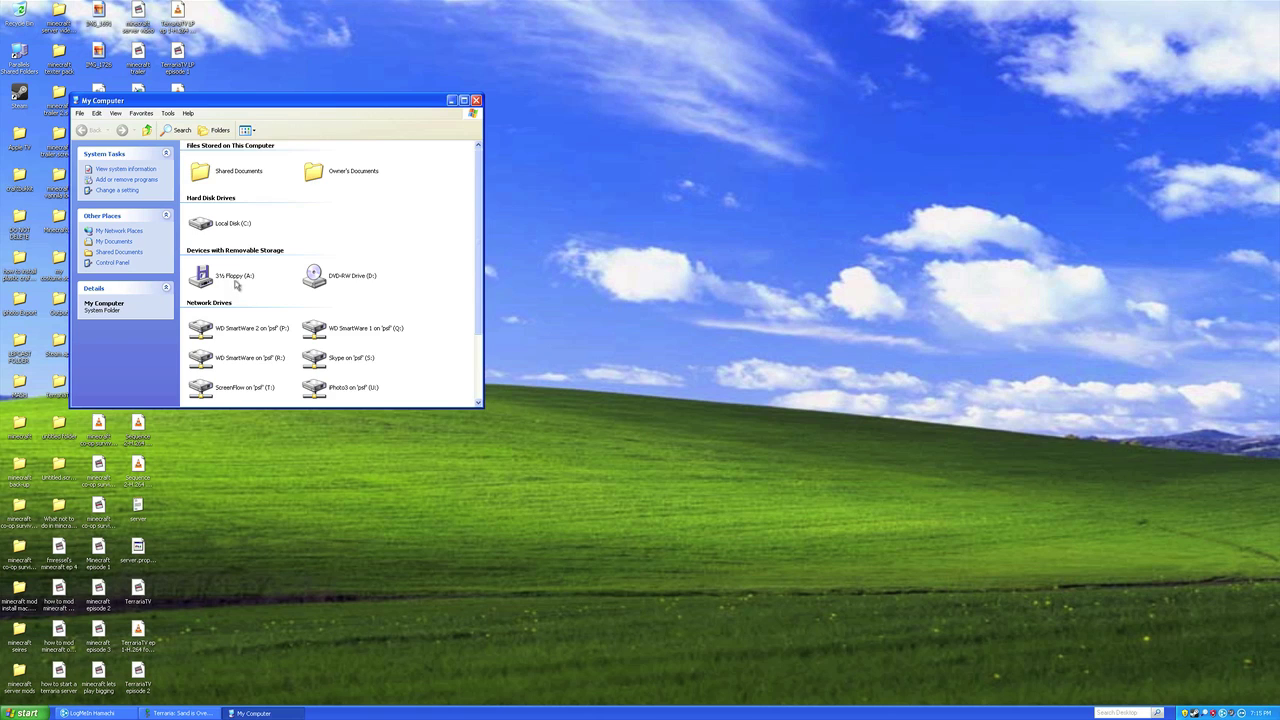
pyautogui.doubleClick(228, 226)
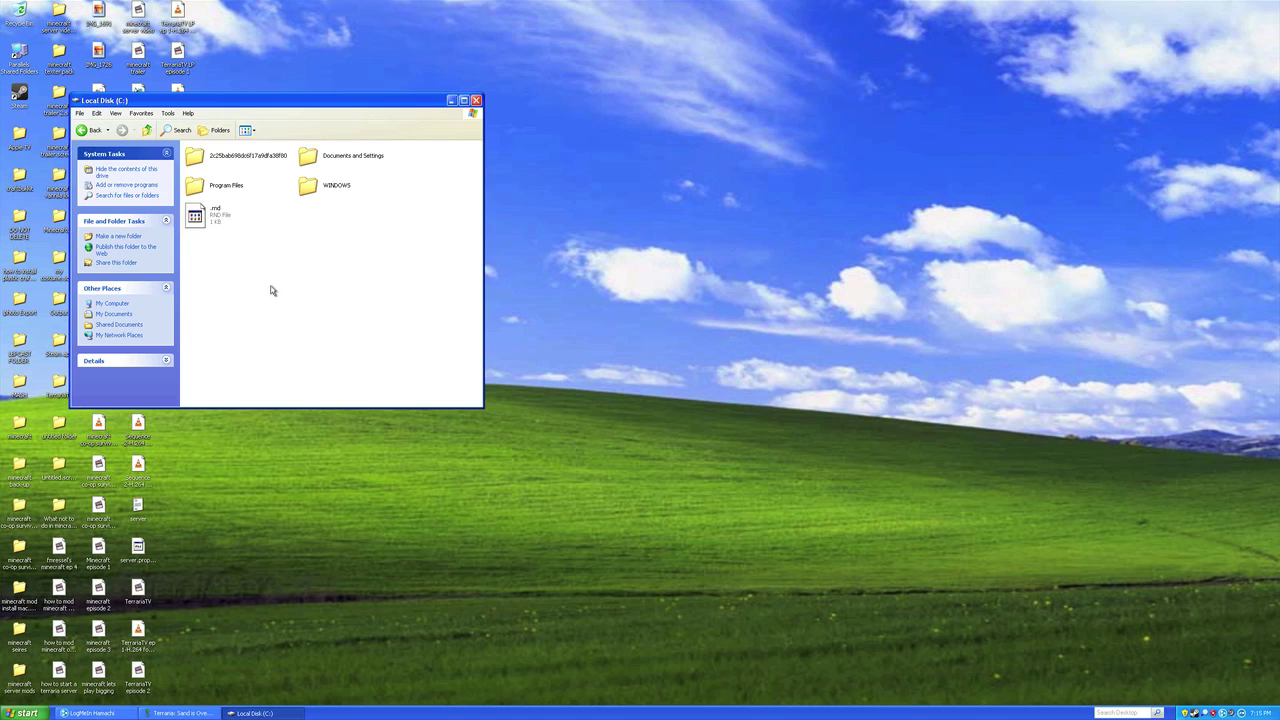
pyautogui.doubleClick(236, 189)
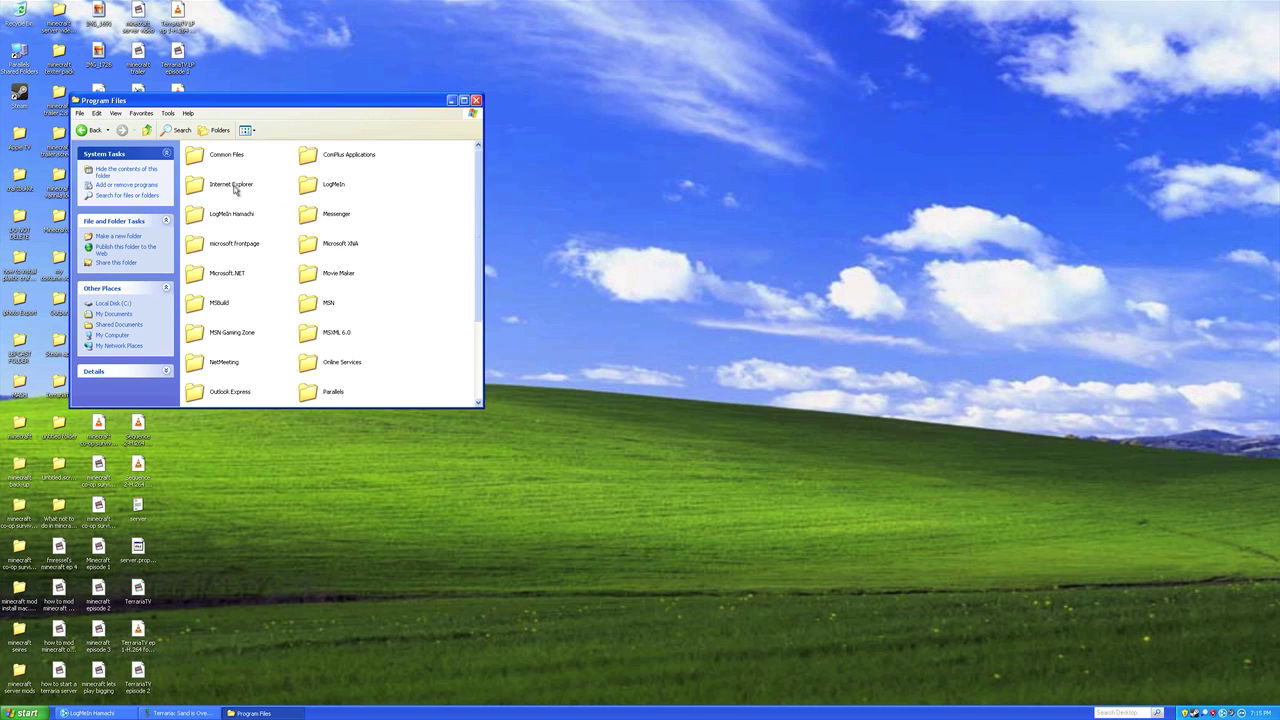
pyautogui.moveTo(479, 198); pyautogui.dragTo(479, 262)
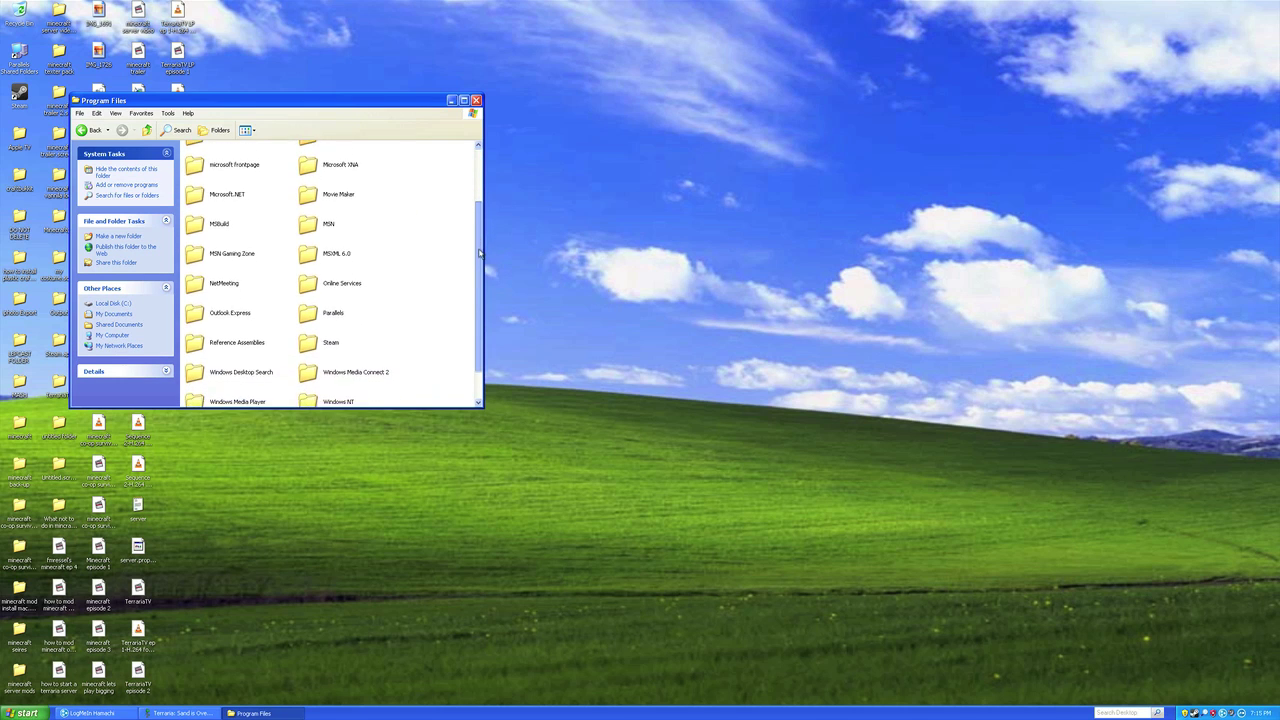
pyautogui.doubleClick(317, 344)
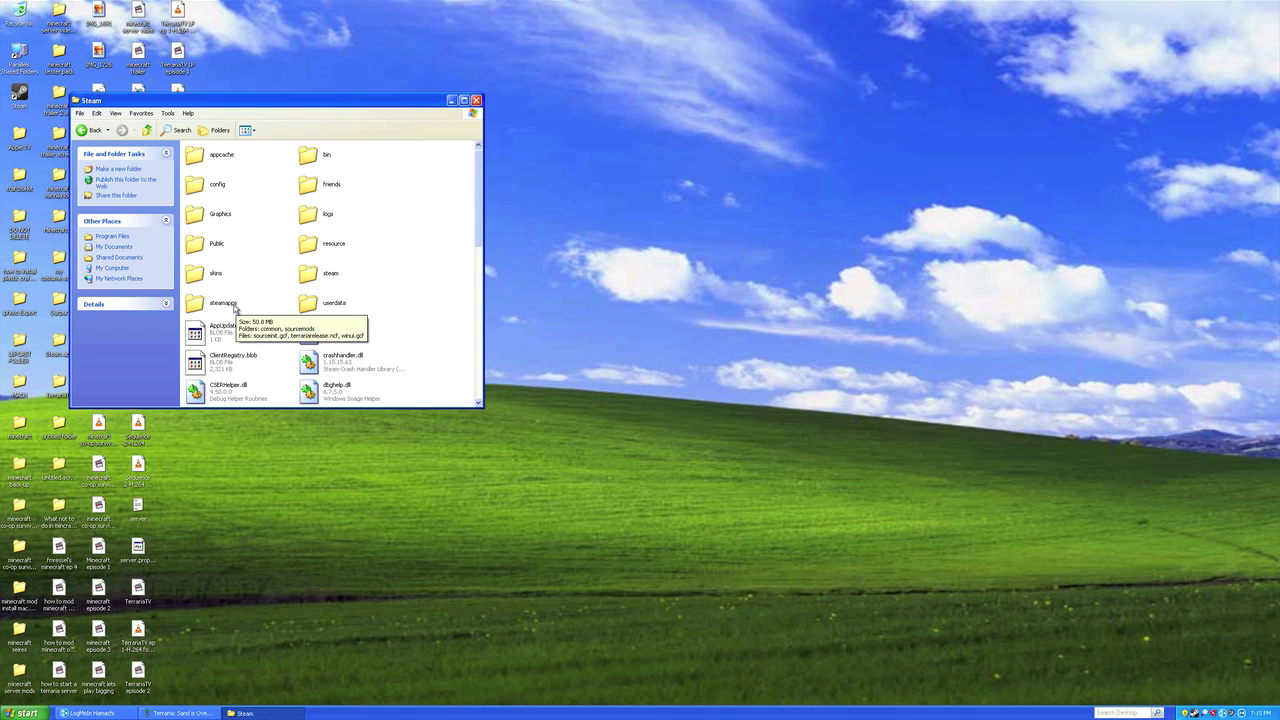
pyautogui.doubleClick(224, 303)
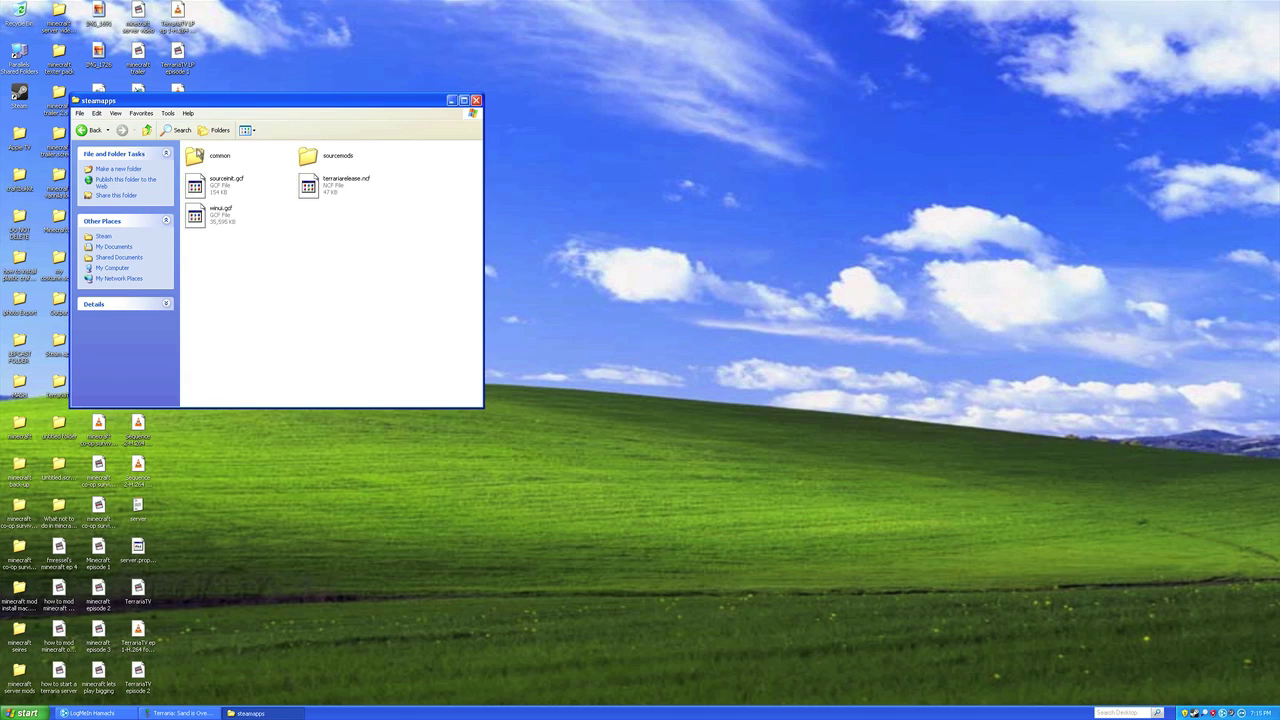
pyautogui.doubleClick(195, 160)
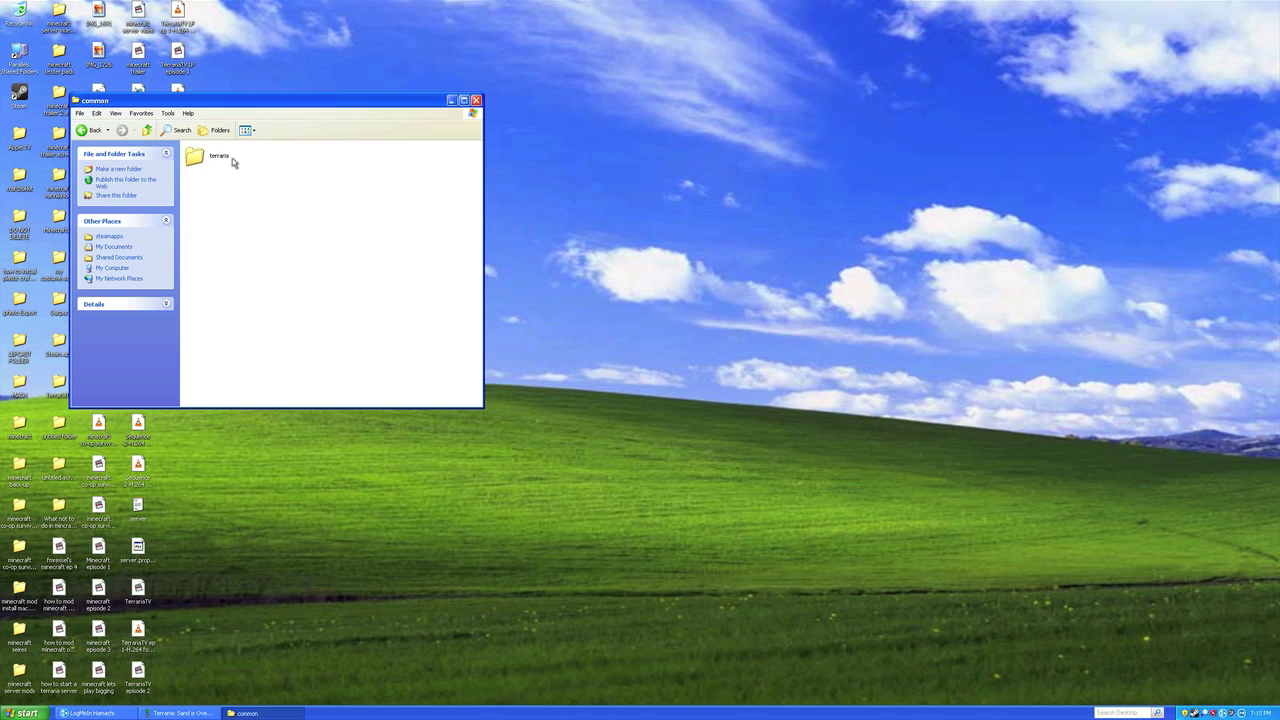
pyautogui.doubleClick(213, 160)
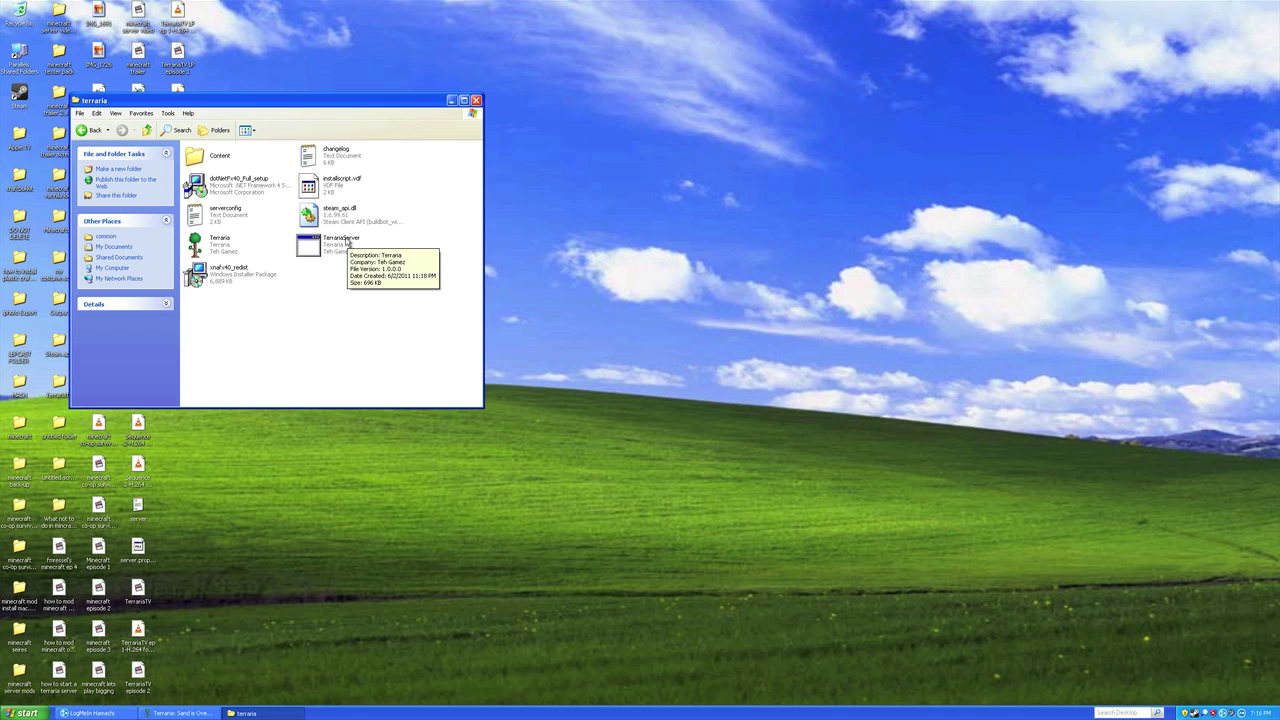
# Launch TerrariaServer and create a new world named test, choosing its size.
pyautogui.doubleClick(345, 242)
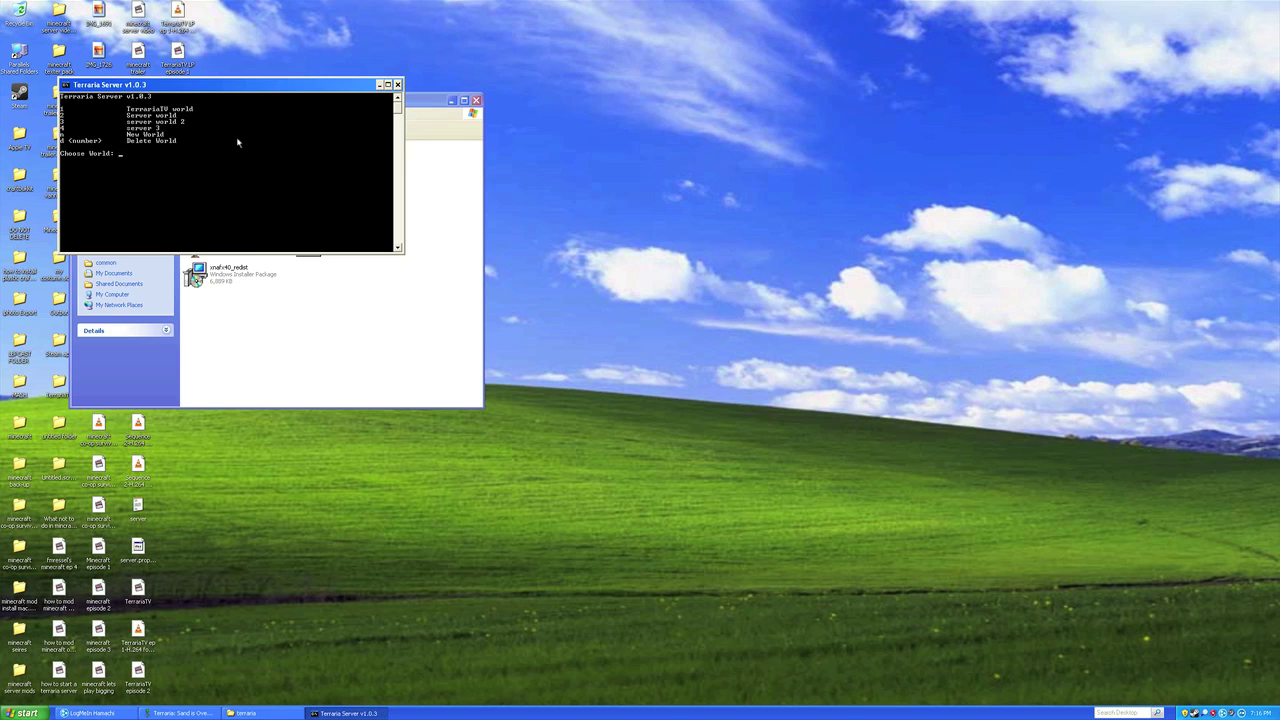
pyautogui.press('Return')
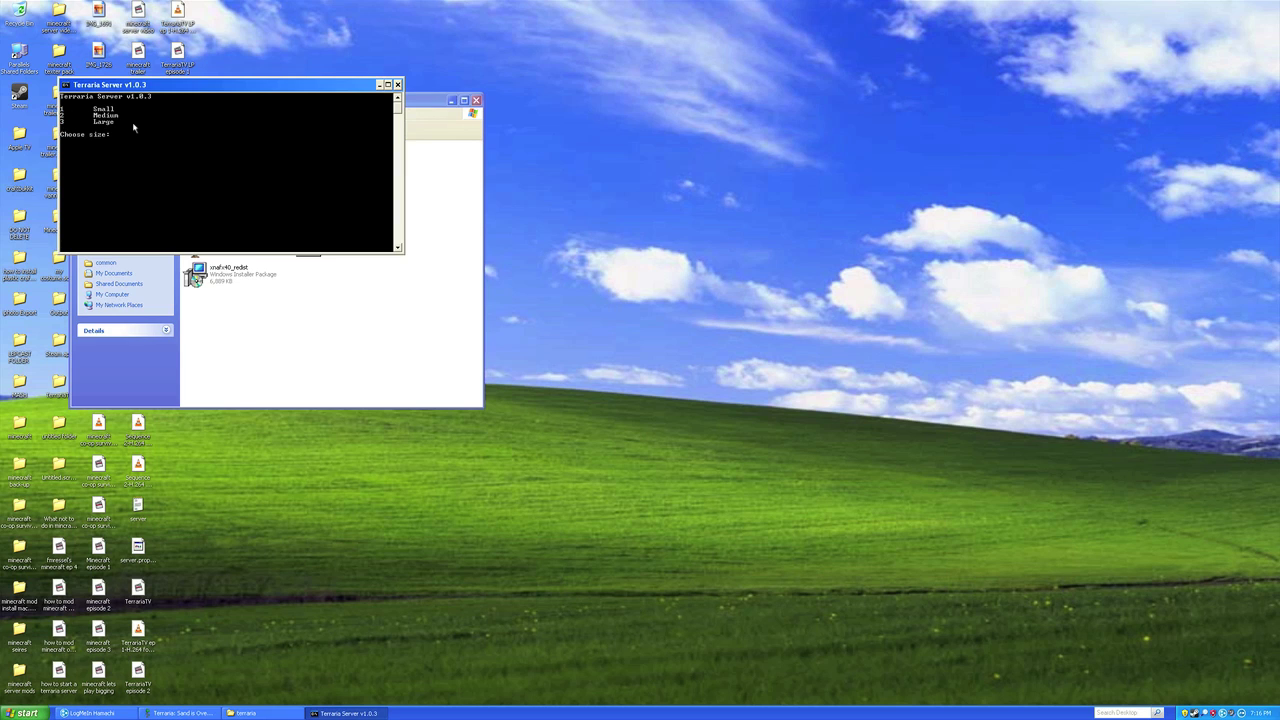
pyautogui.press('Return')
pyautogui.press('Return')
# Choose the test world and start its server on port 7777, completing the remaining setup prompts.
pyautogui.press('Return')
pyautogui.press('Return')
pyautogui.press('Return')
pyautogui.press('Return')
# List the server commands with help, review them, and empty the console with clear.
pyautogui.press('Return')
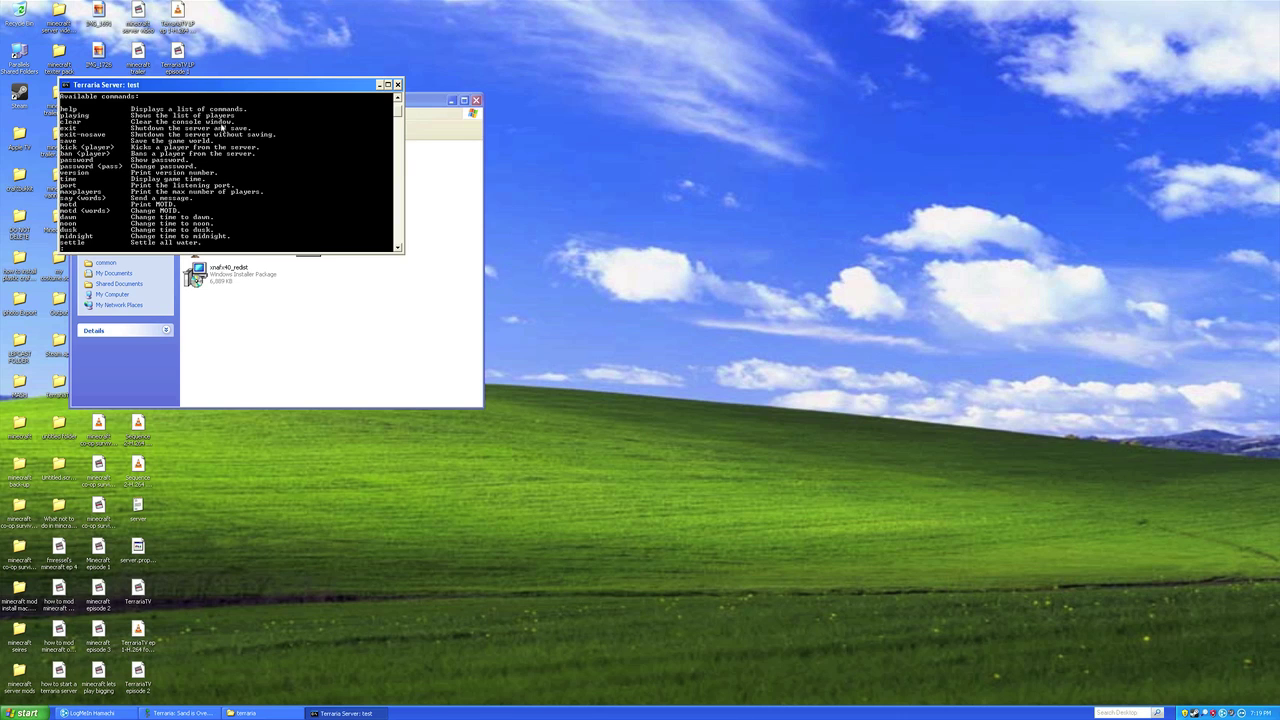
pyautogui.scroll(2, 399, 108)
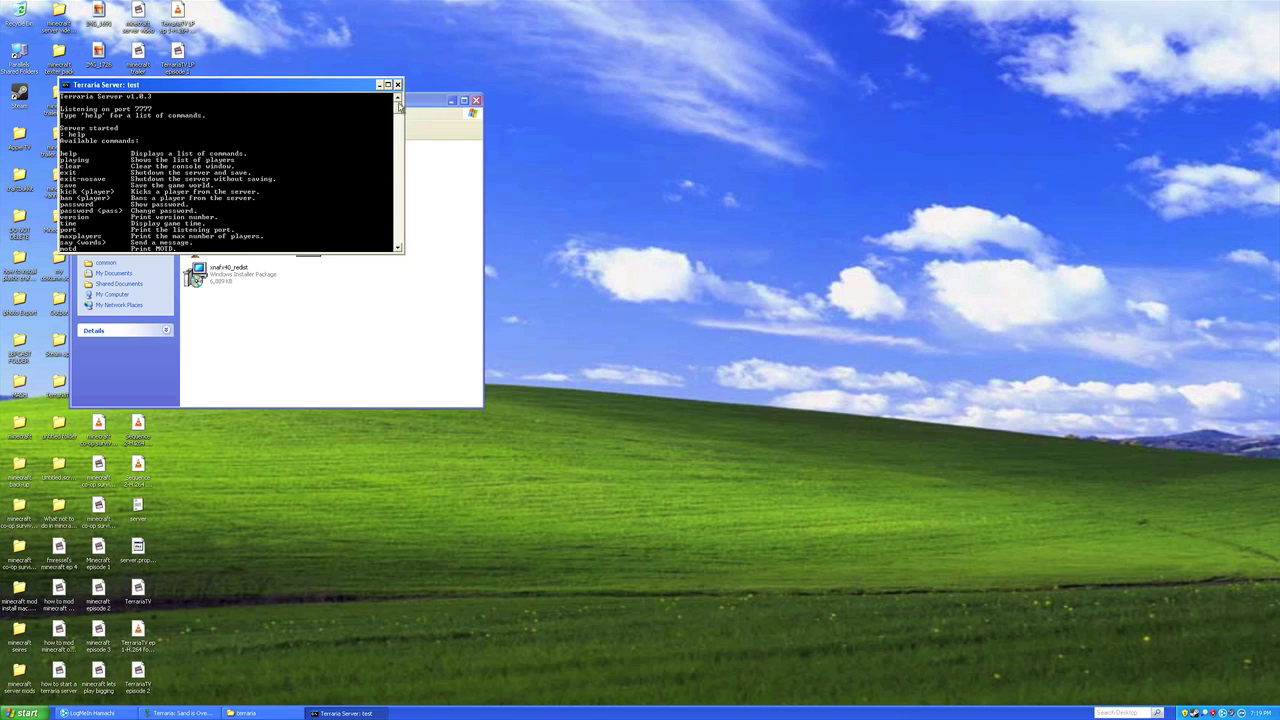
pyautogui.scroll(-2, 399, 108)
pyautogui.scroll(-1, 400, 113)
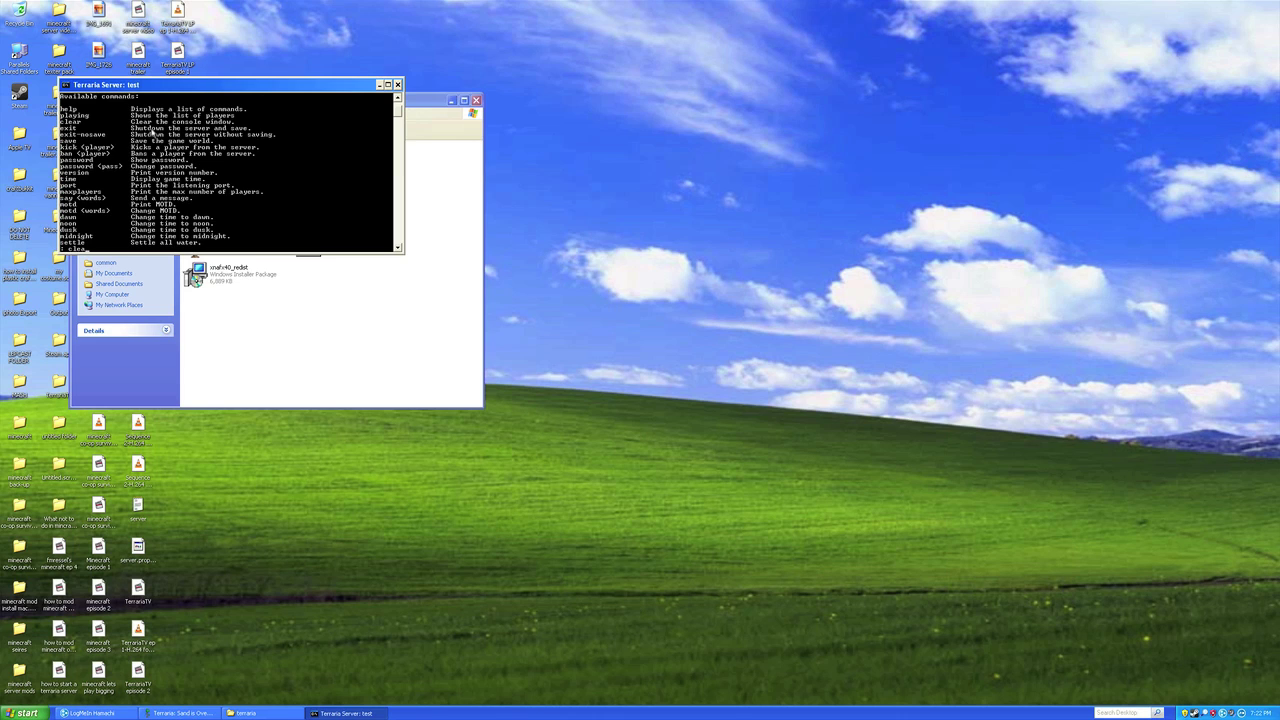
pyautogui.press('Return')
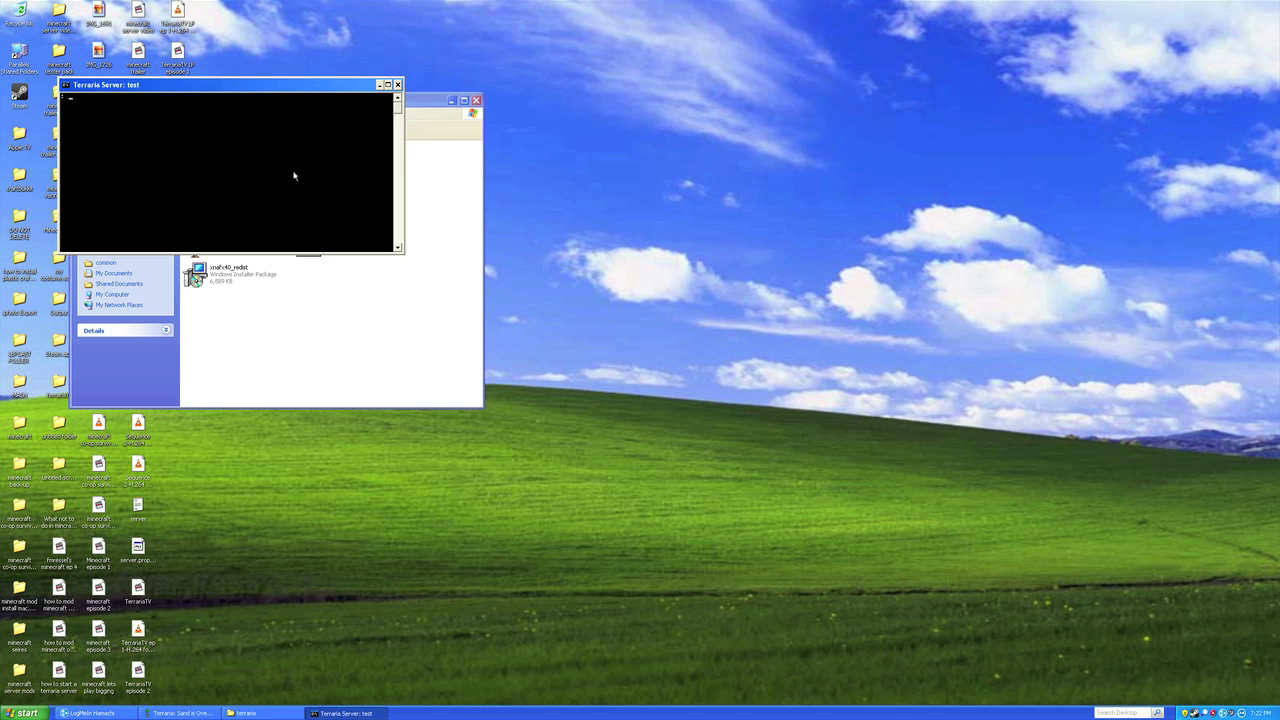
# Move the server console clear of the terraria folder window so both are fully visible, and deselect the TerrariaServer file.
pyautogui.moveTo(242, 88); pyautogui.dragTo(686, 145)
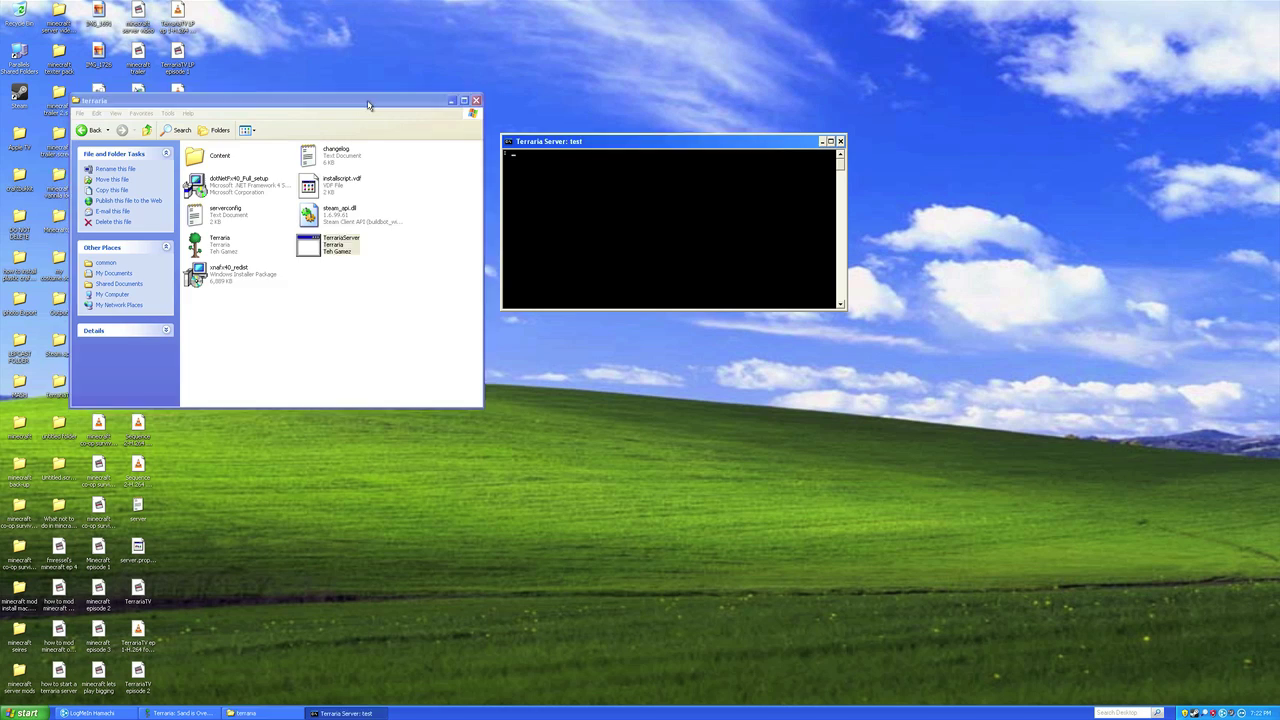
pyautogui.moveTo(368, 104); pyautogui.dragTo(340, 98)
pyautogui.click(331, 331)
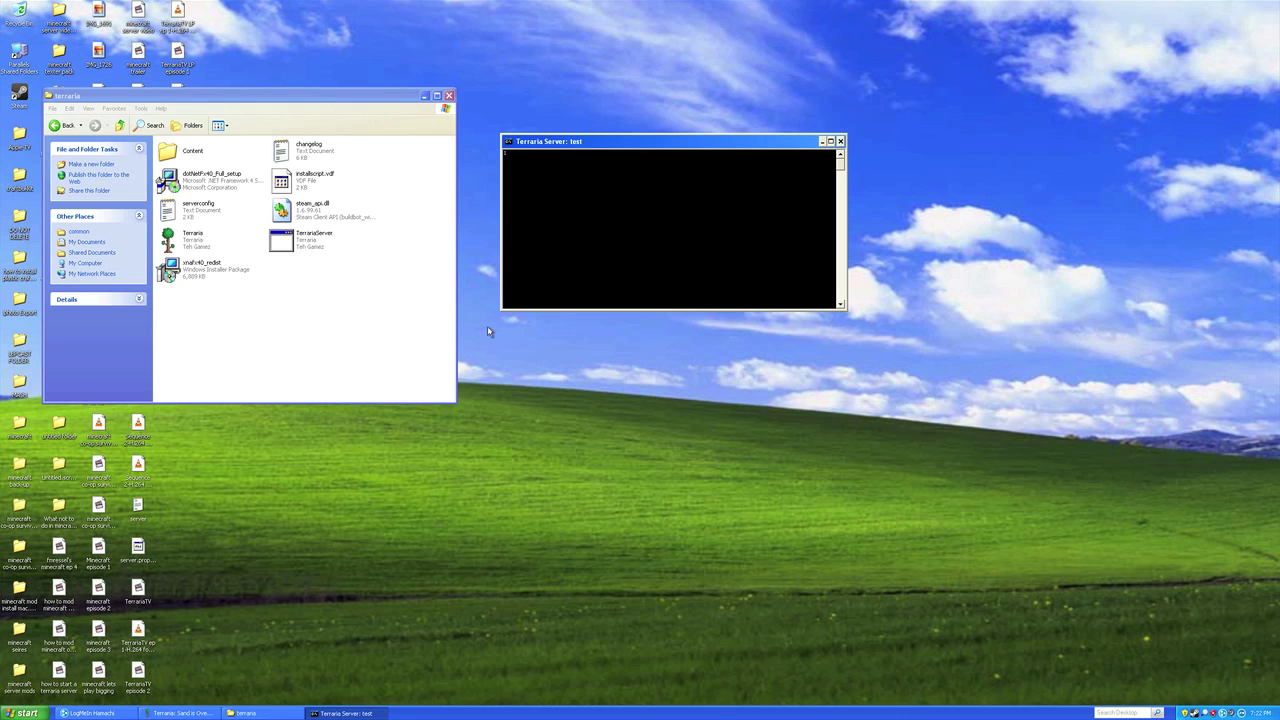
# Switch to Terraria, choose to join a multiplayer game with the second character, and submit localhost as the server IP address.
pyautogui.click(190, 713)
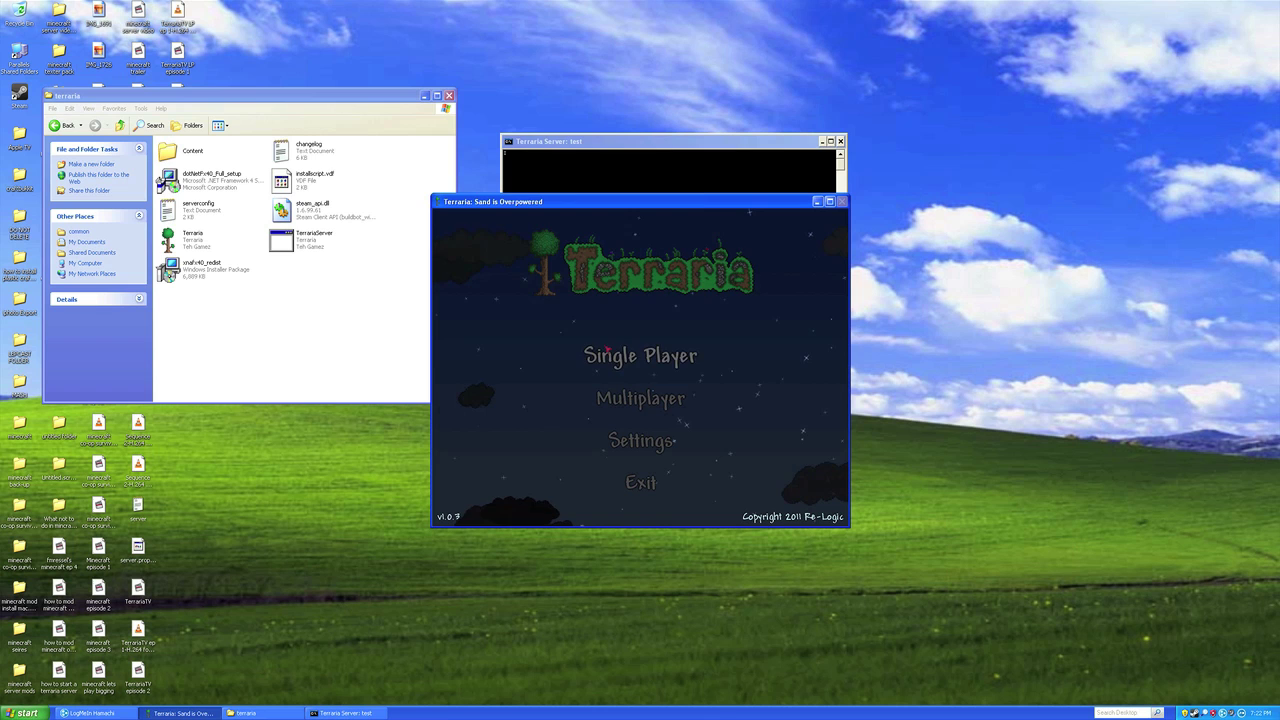
pyautogui.click(624, 399)
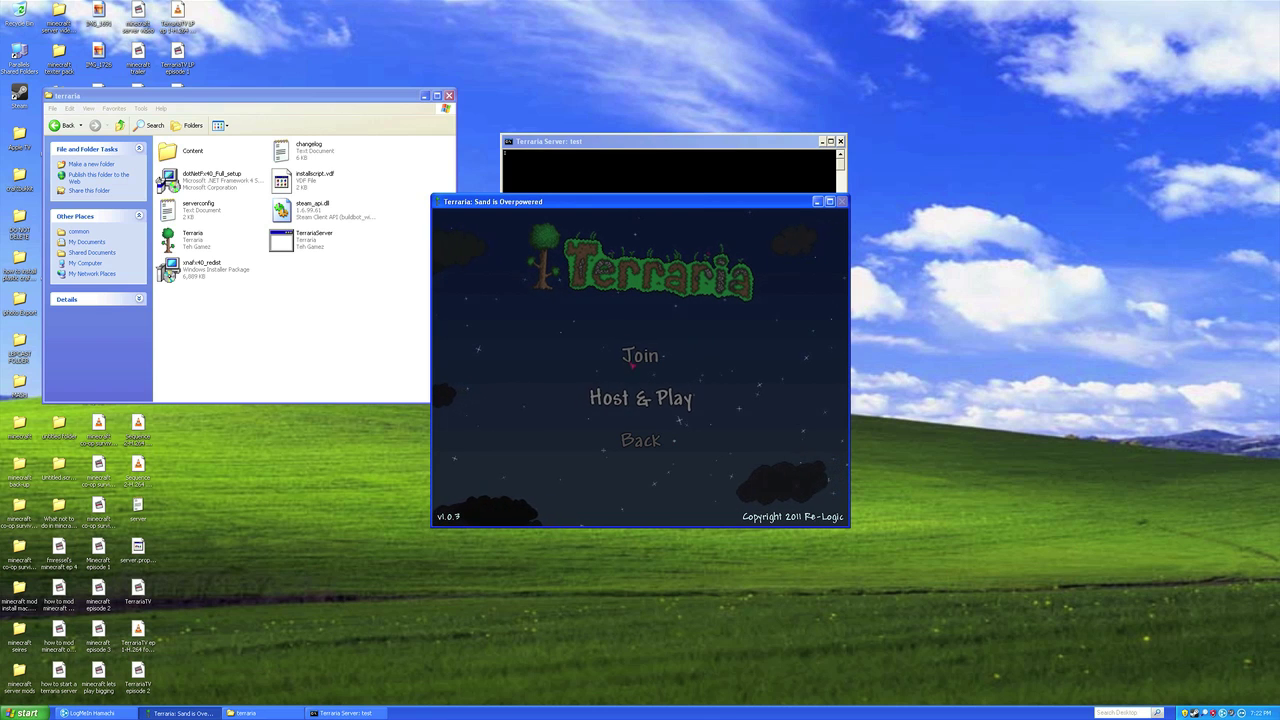
pyautogui.click(637, 356)
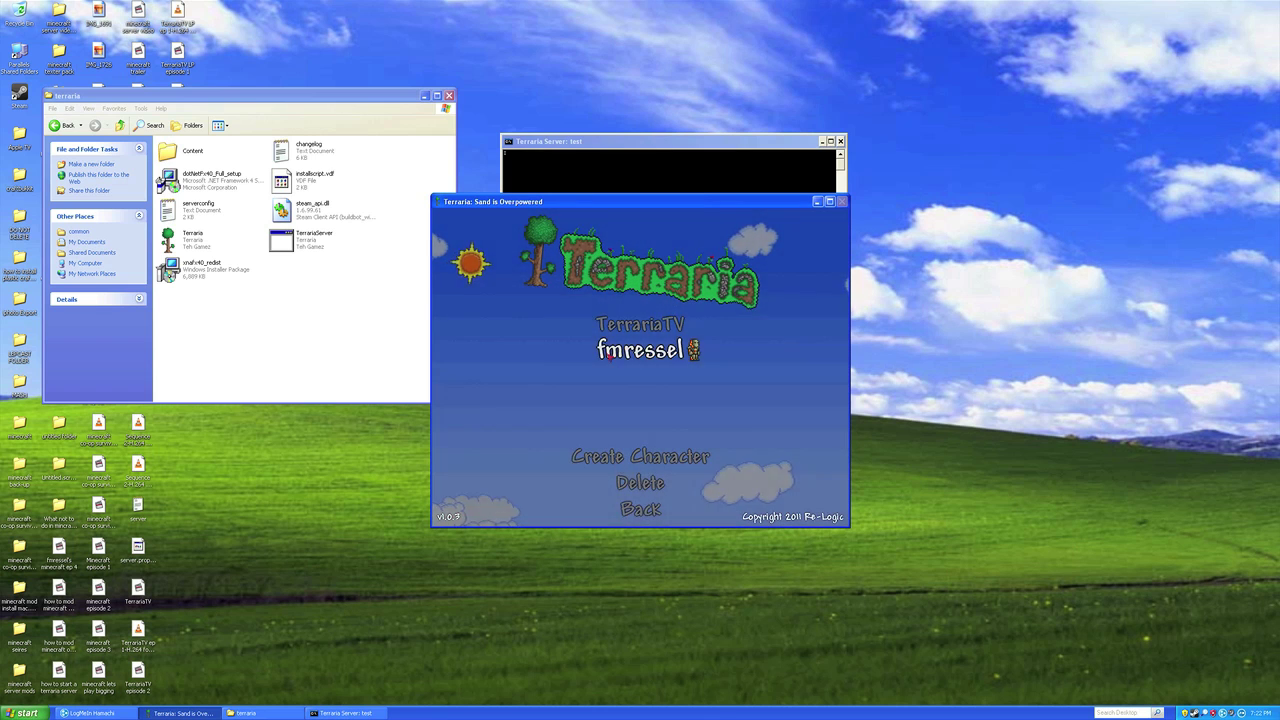
pyautogui.click(645, 352)
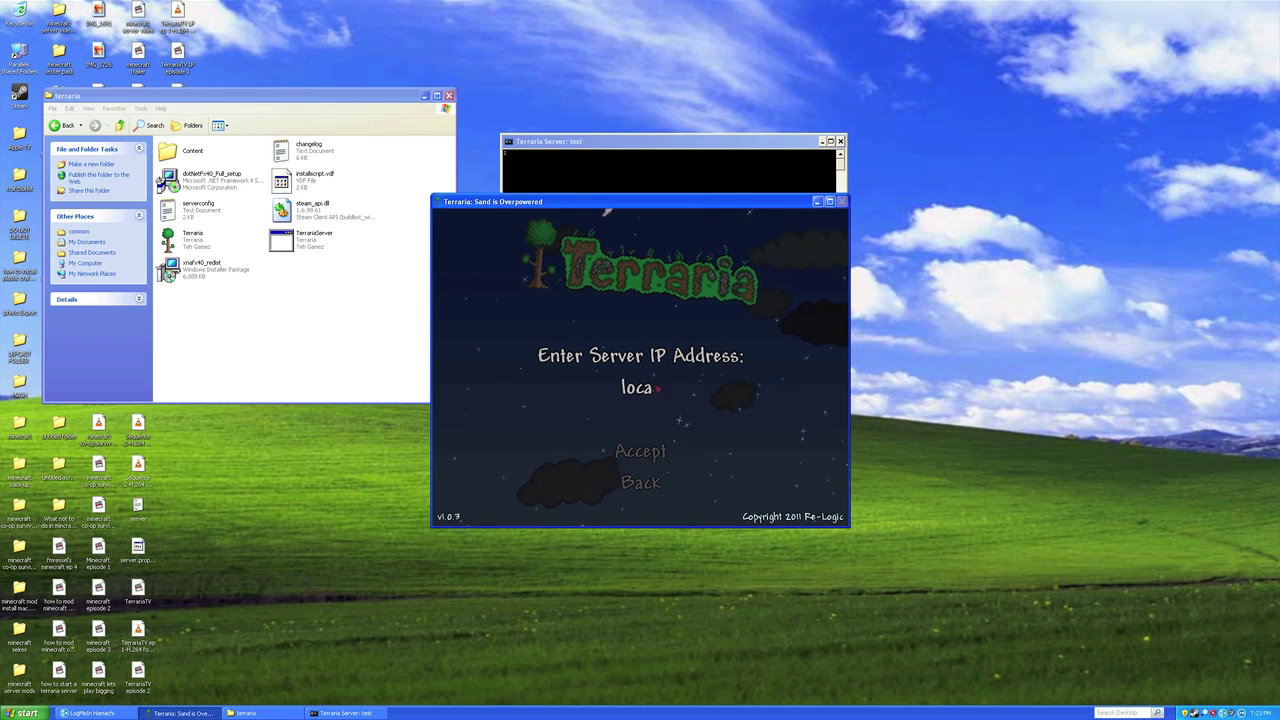
pyautogui.write('host')
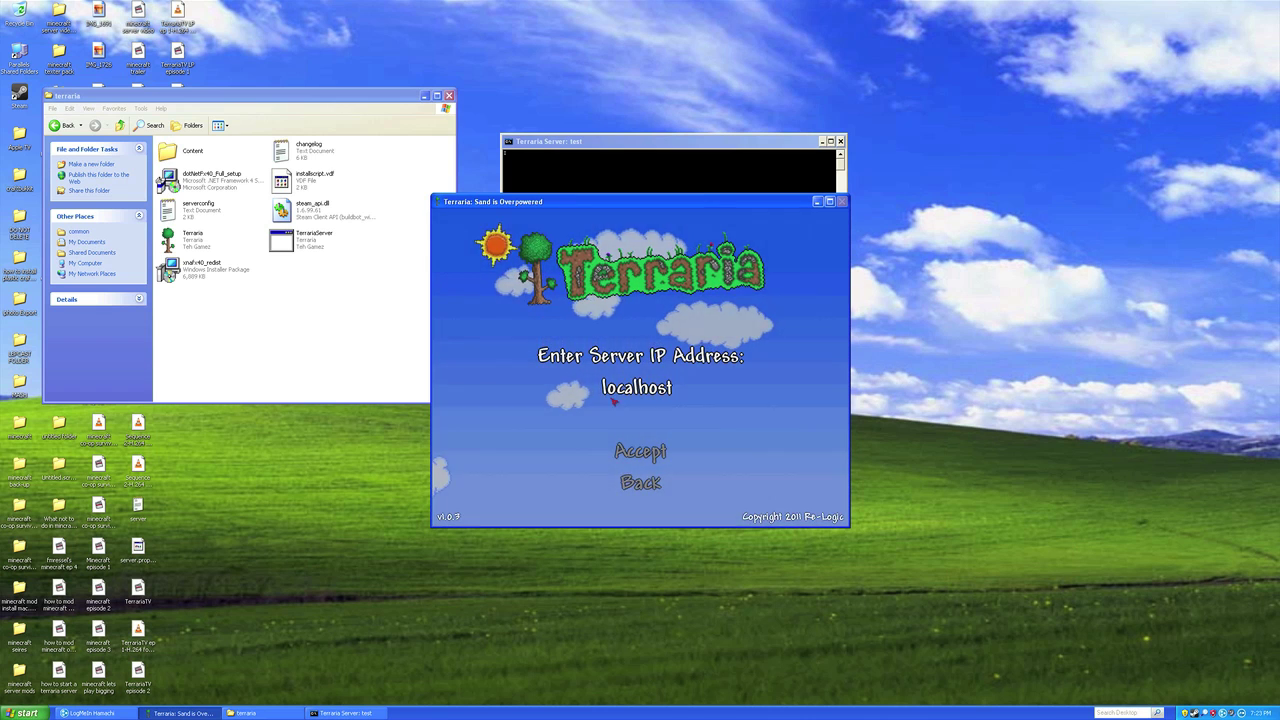
pyautogui.click(646, 452)
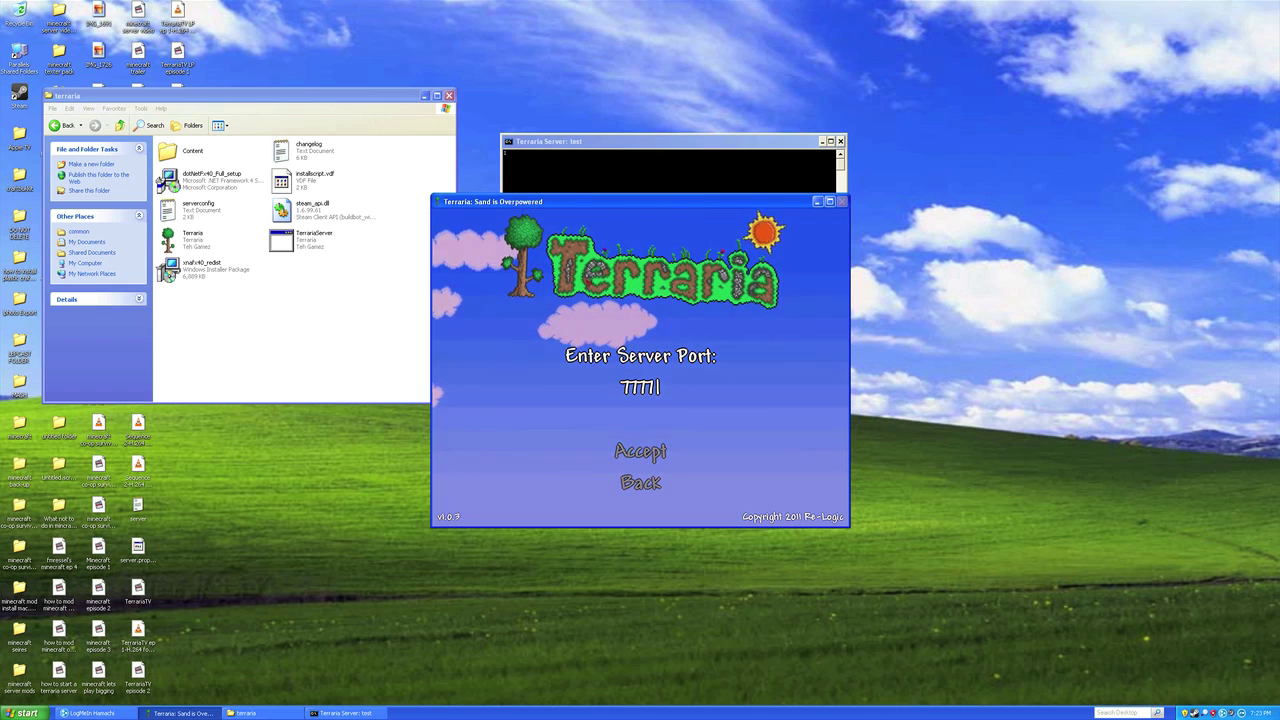
# Go back from the server port prompt, reselect the second character and clear the server IP address.
pyautogui.click(659, 486)
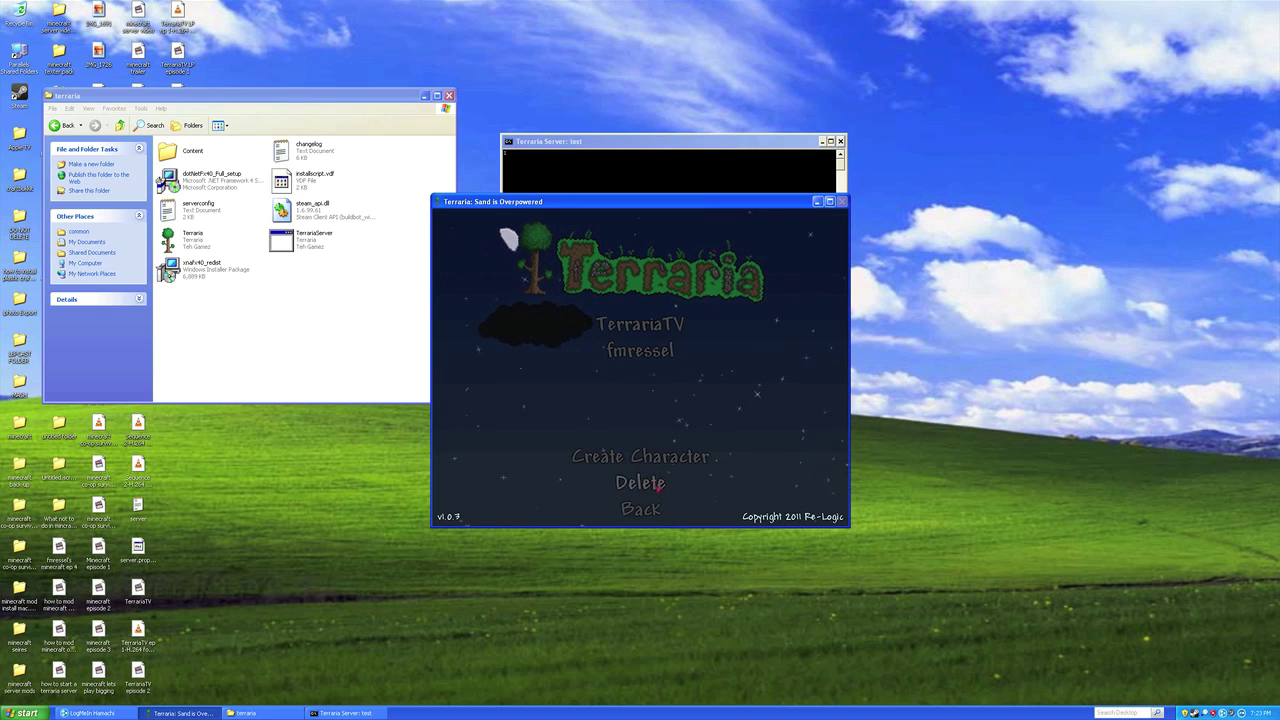
pyautogui.click(649, 350)
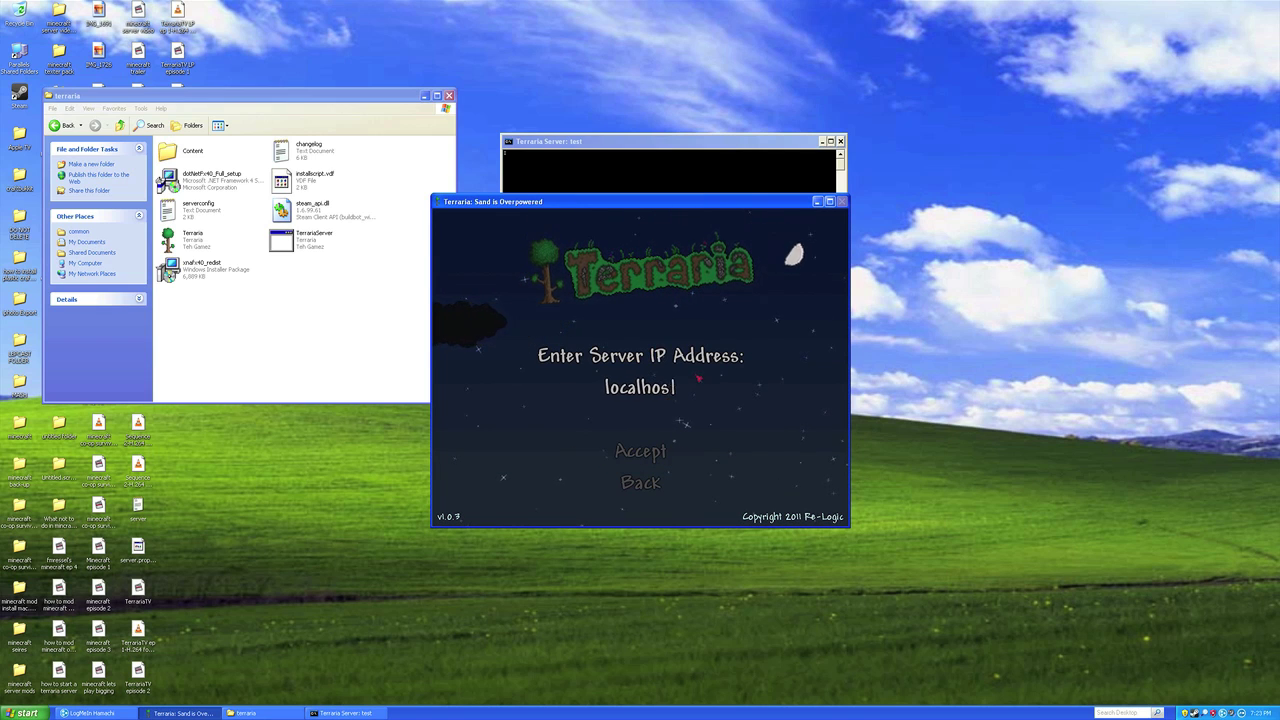
pyautogui.press('BackSpace')
pyautogui.press('BackSpace')
pyautogui.press('BackSpace')
pyautogui.press('BackSpace')
pyautogui.press('BackSpace')
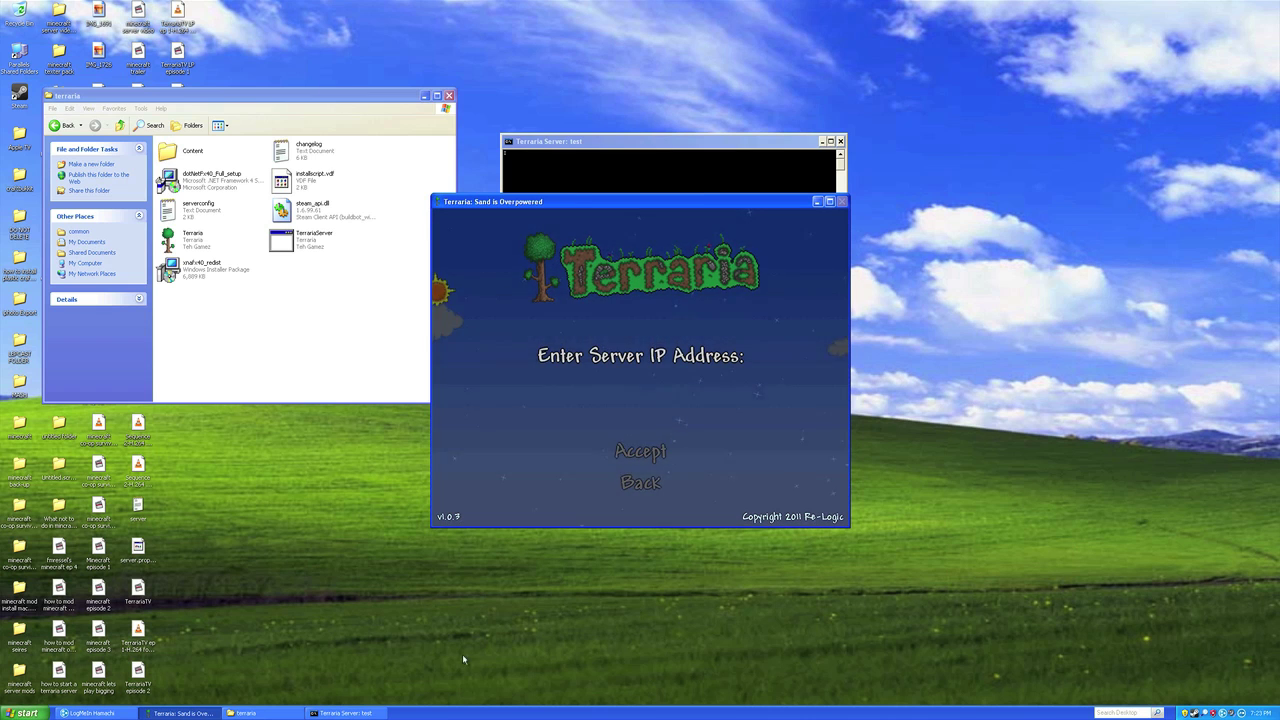
# Check this computer's IP address and the joined networks in LogMeIn Hamachi, keeping its window beside Terraria, and minimize it.
pyautogui.click(90, 713)
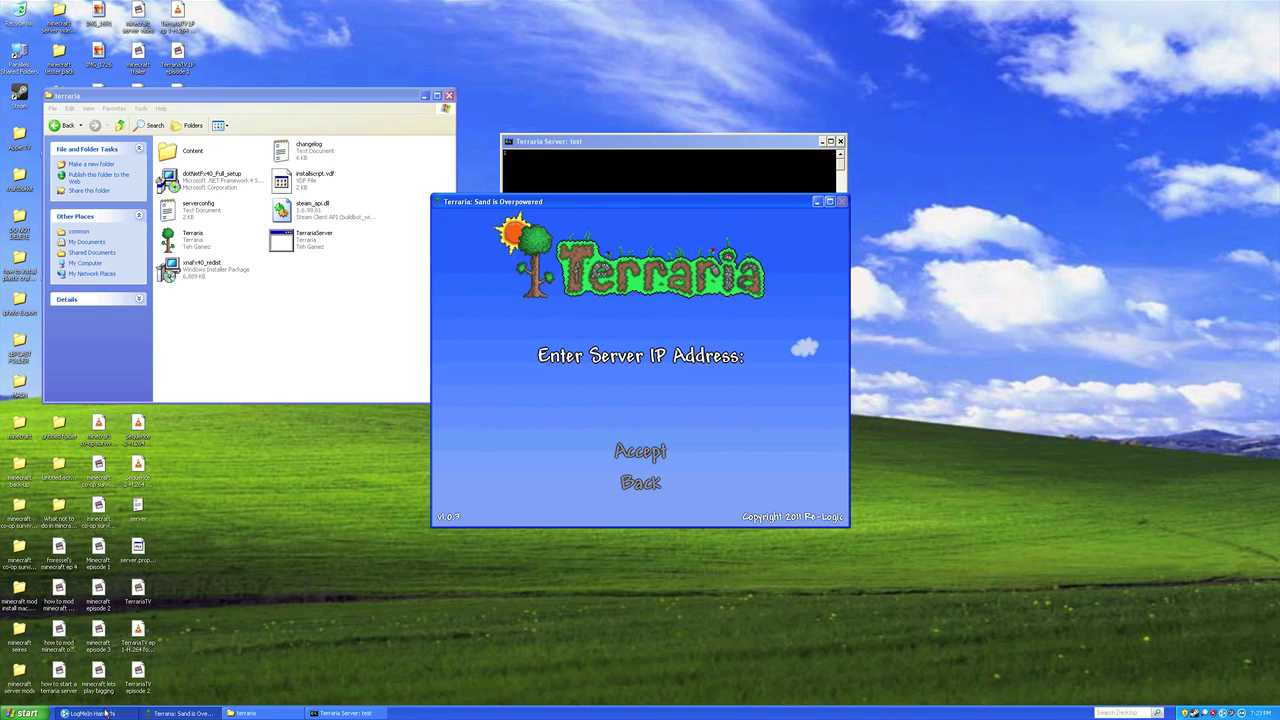
pyautogui.moveTo(618, 182); pyautogui.dragTo(229, 170)
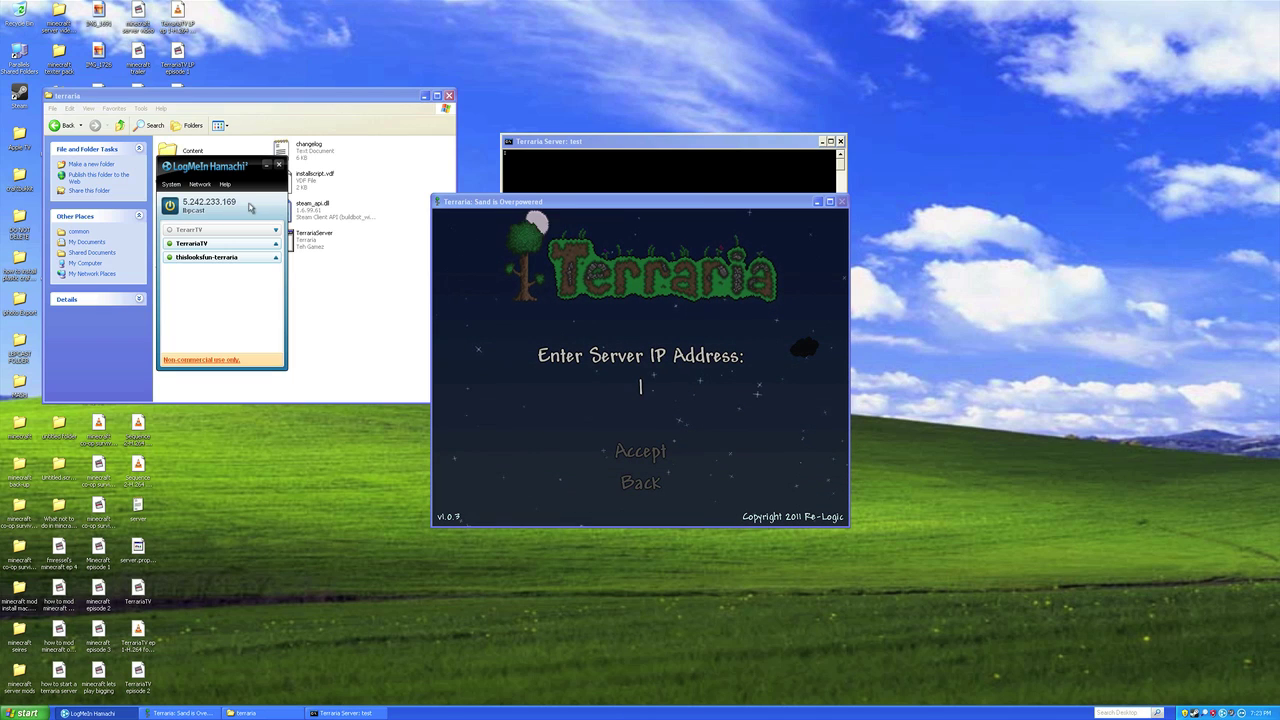
pyautogui.click(268, 166)
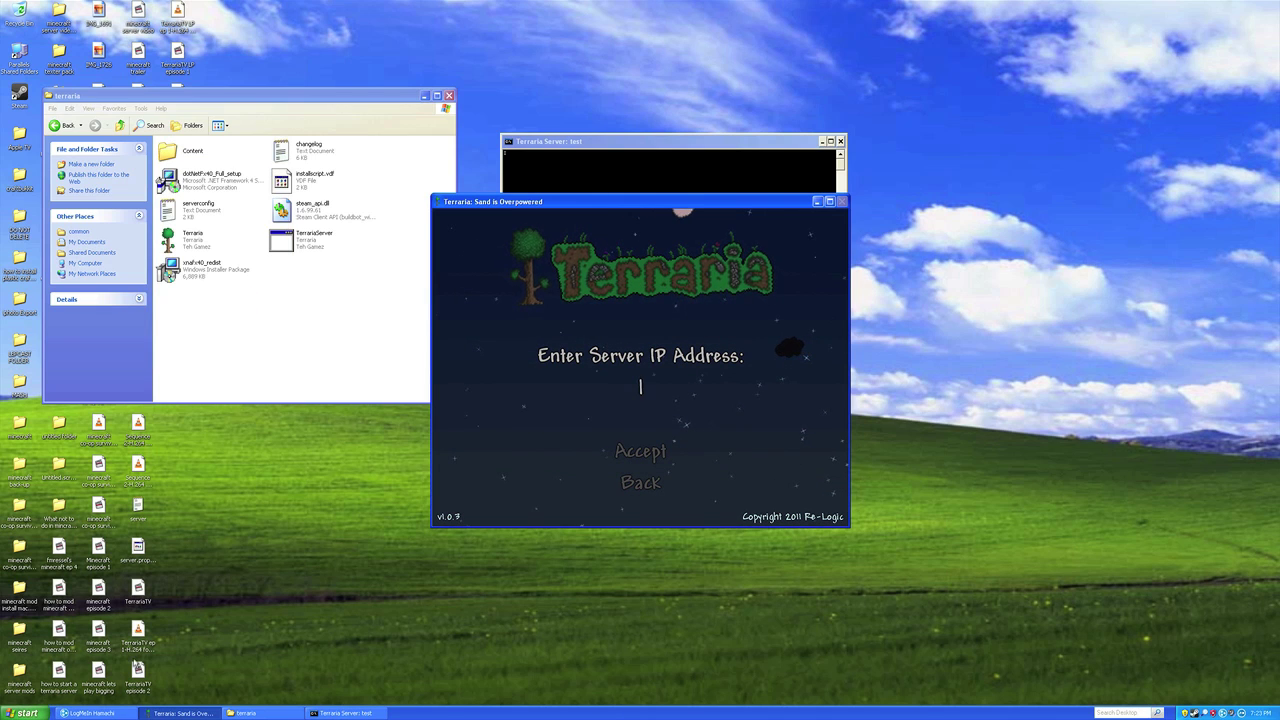
pyautogui.moveTo(625, 207); pyautogui.dragTo(643, 202)
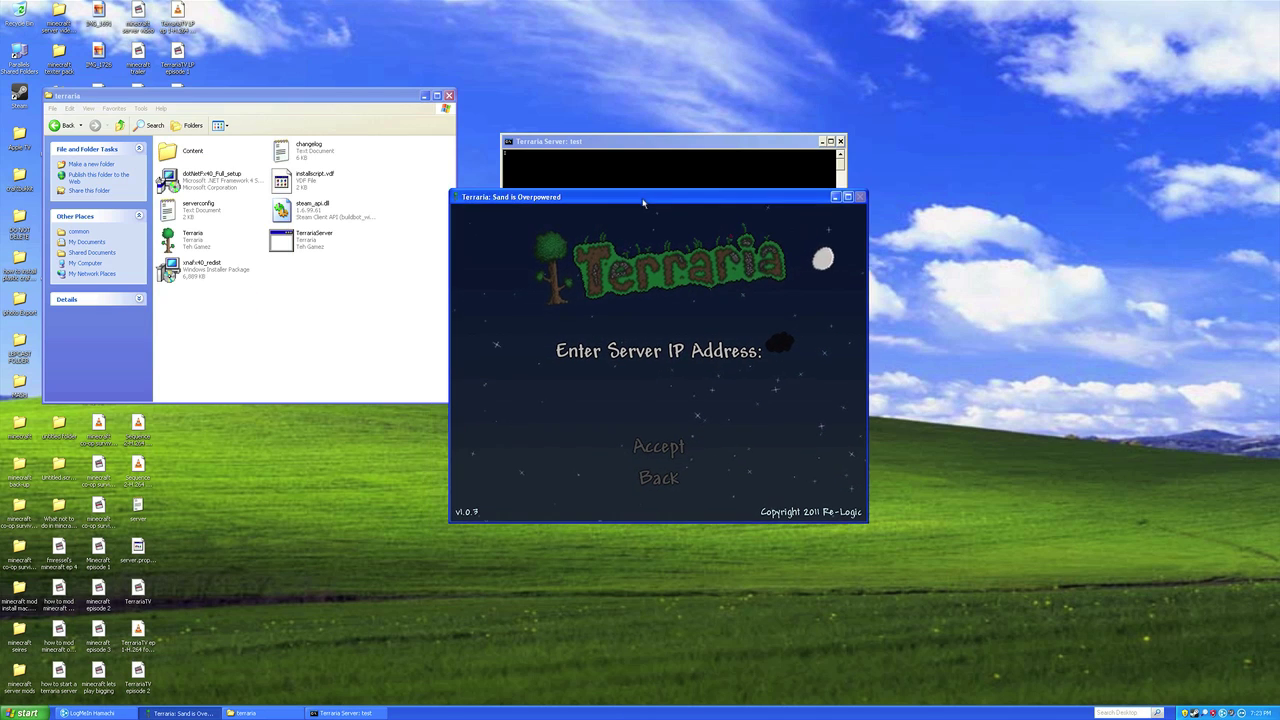
pyautogui.click(90, 713)
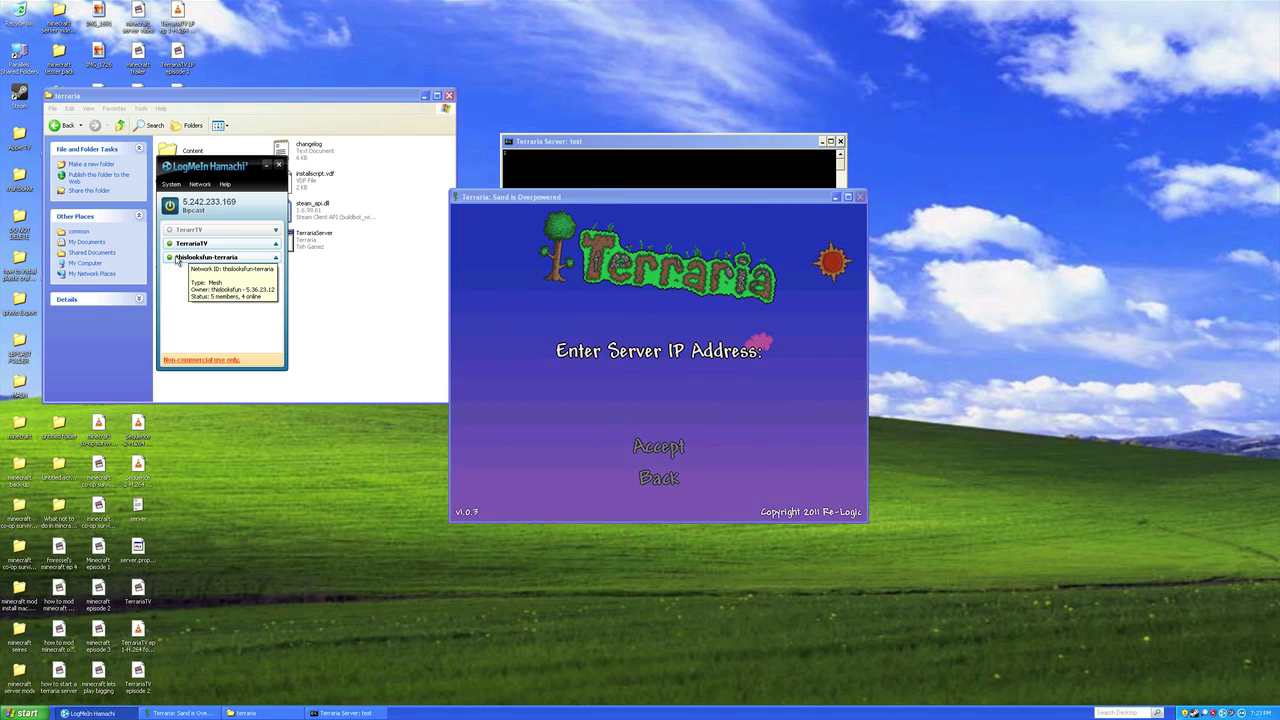
pyautogui.click(267, 166)
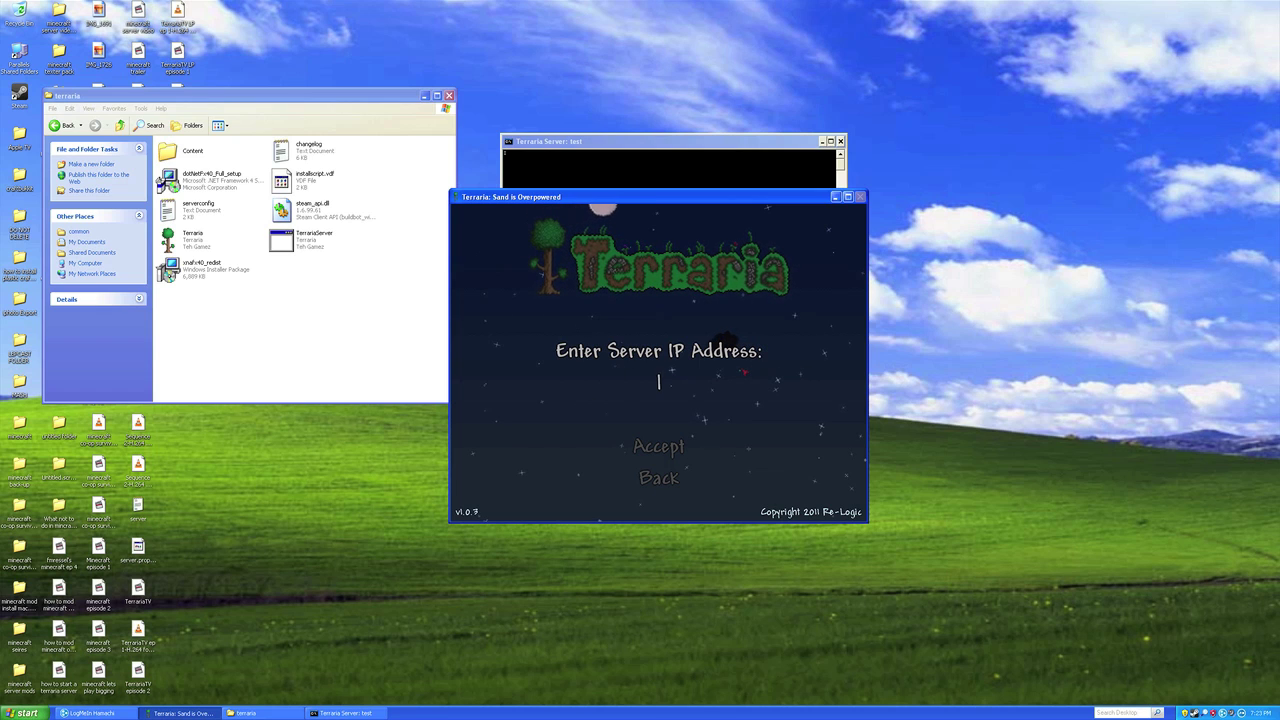
# Join the server in Terraria with localhost as the IP address and 7777 as the port.
pyautogui.write('localhost')
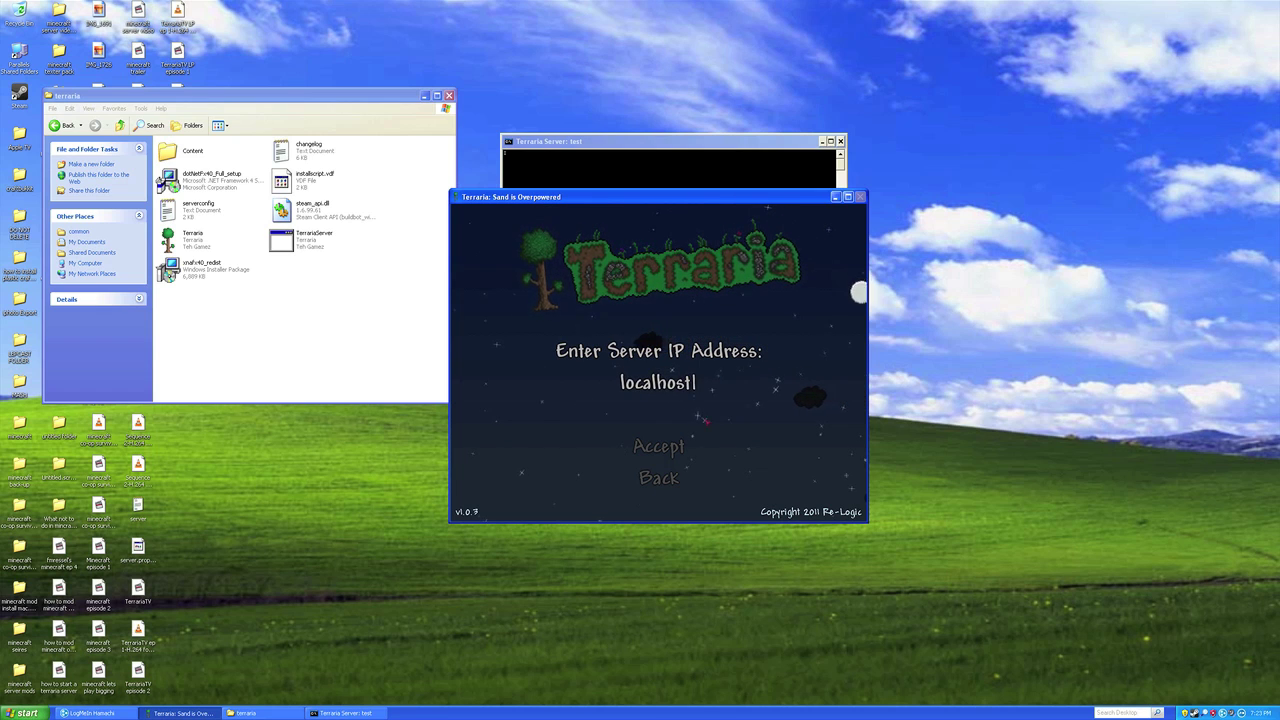
pyautogui.press('Return')
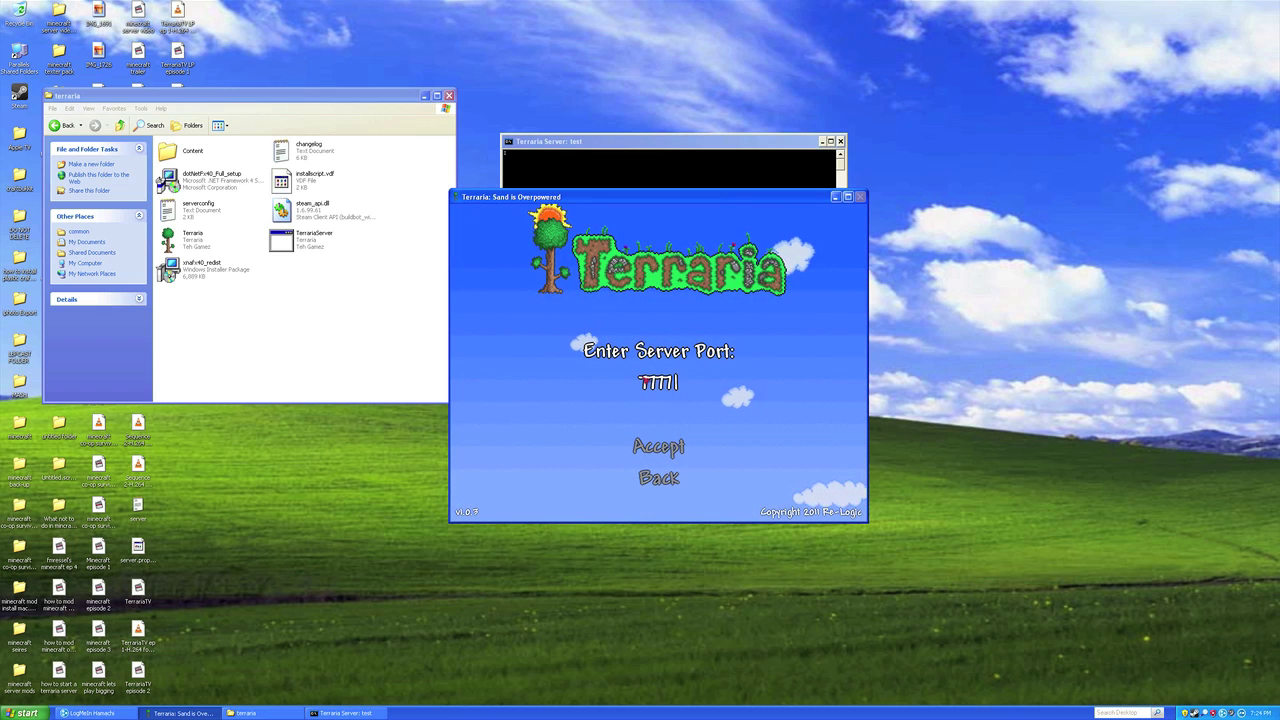
pyautogui.click(633, 447)
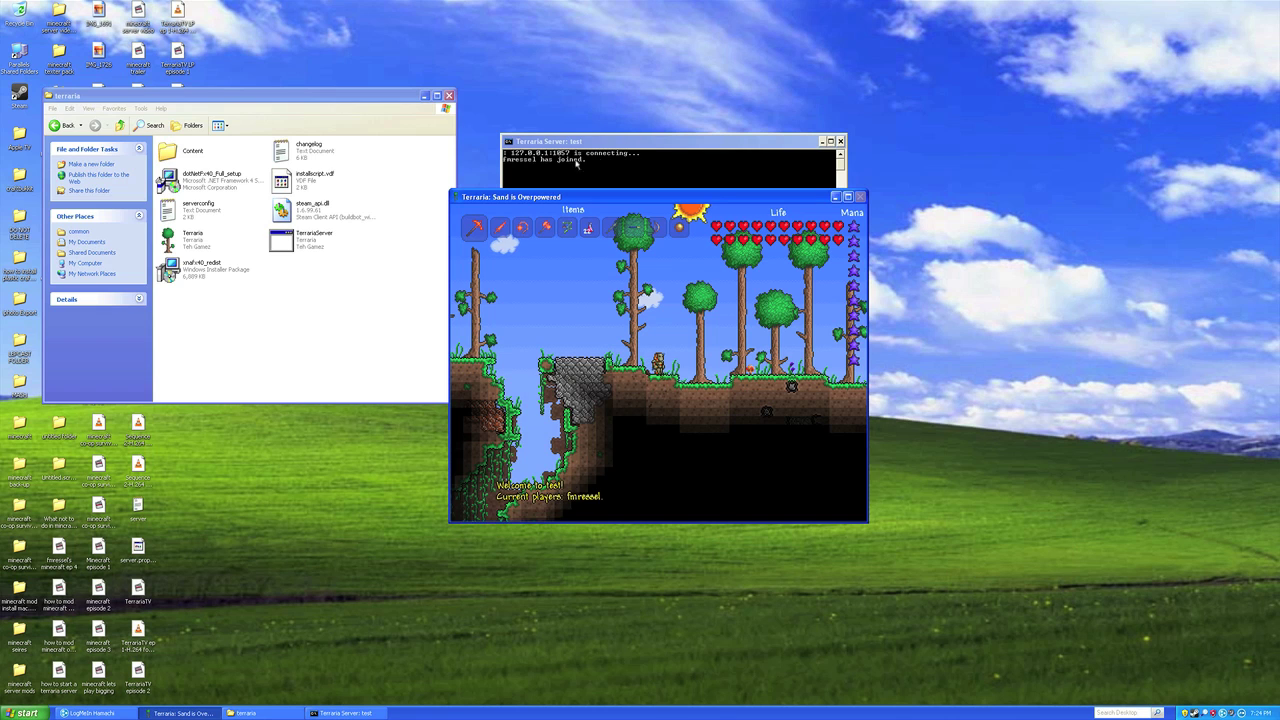
# Walk and jump the character back and forth among the trees near the spawn point.
pyautogui.press('d')
pyautogui.press('d')
pyautogui.press('space')
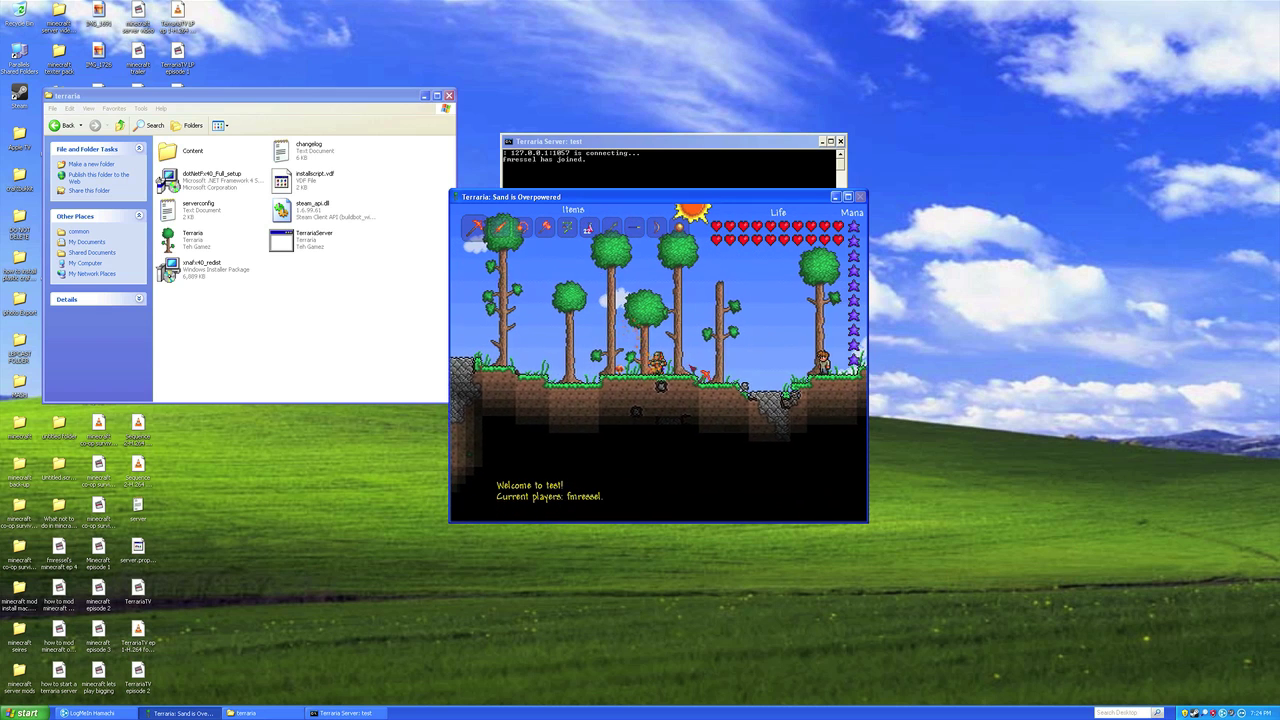
pyautogui.press('a')
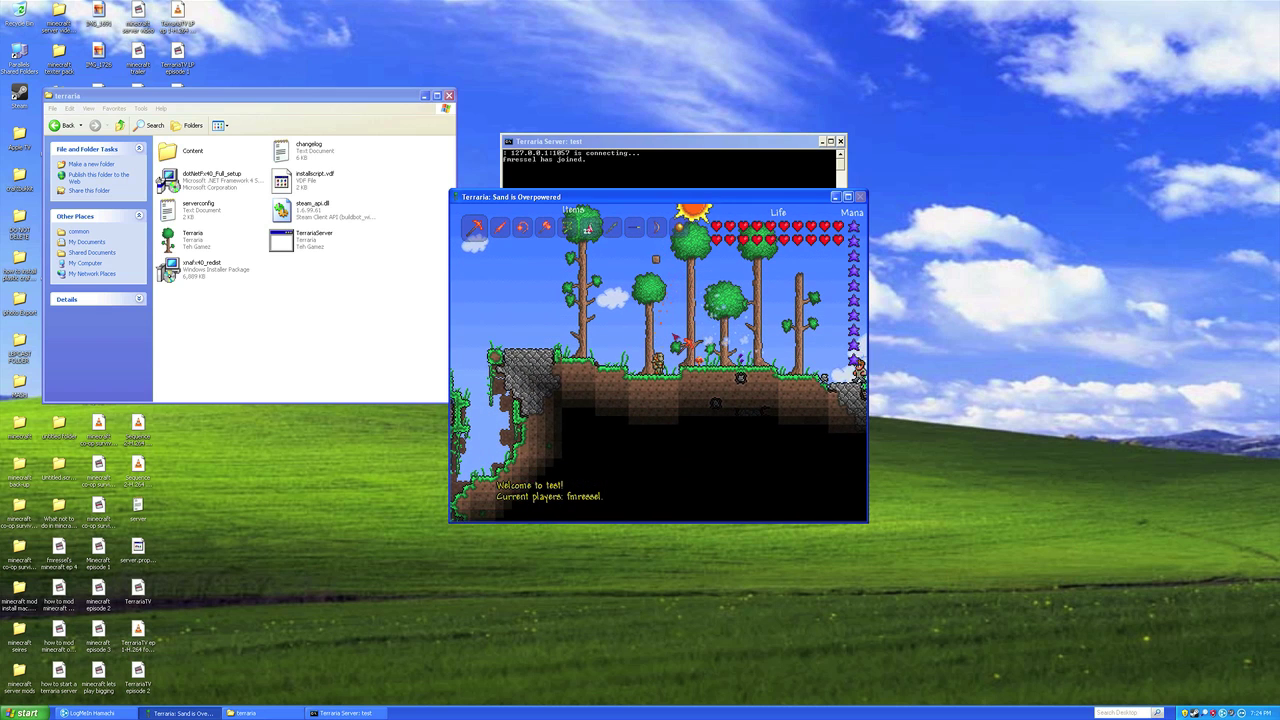
pyautogui.press('a')
pyautogui.press('space')
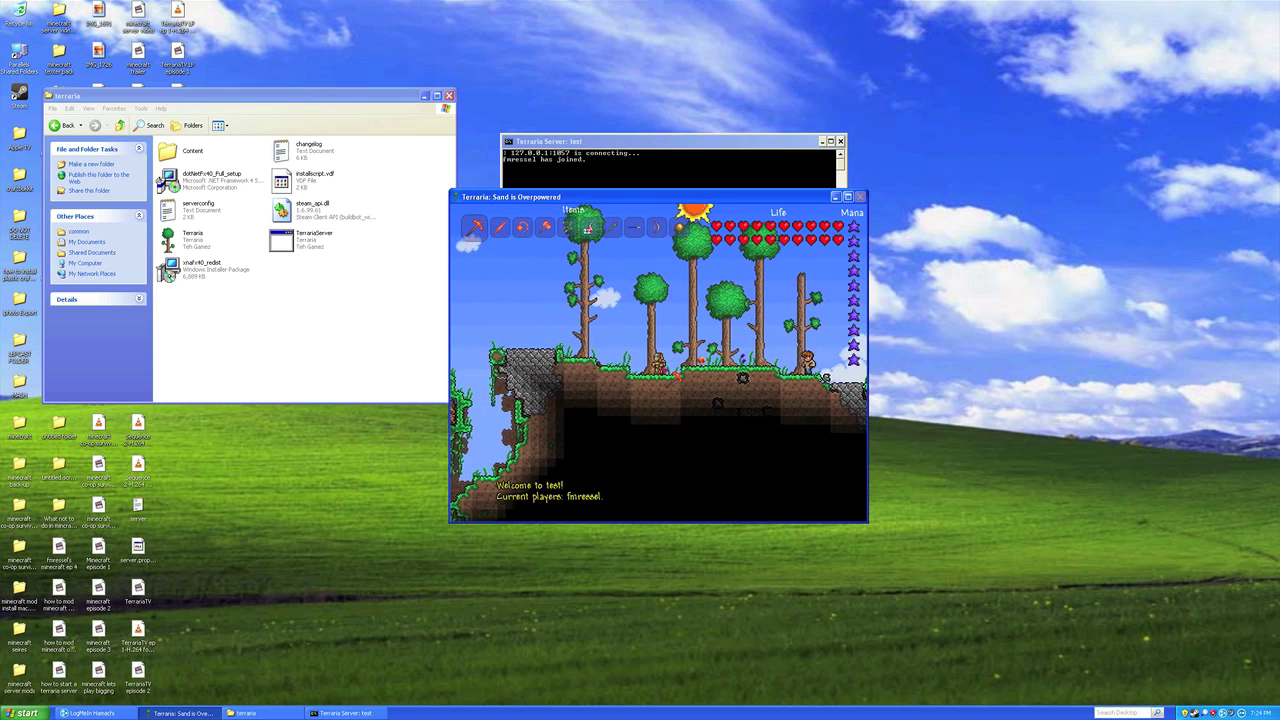
pyautogui.press('a')
pyautogui.press('space')
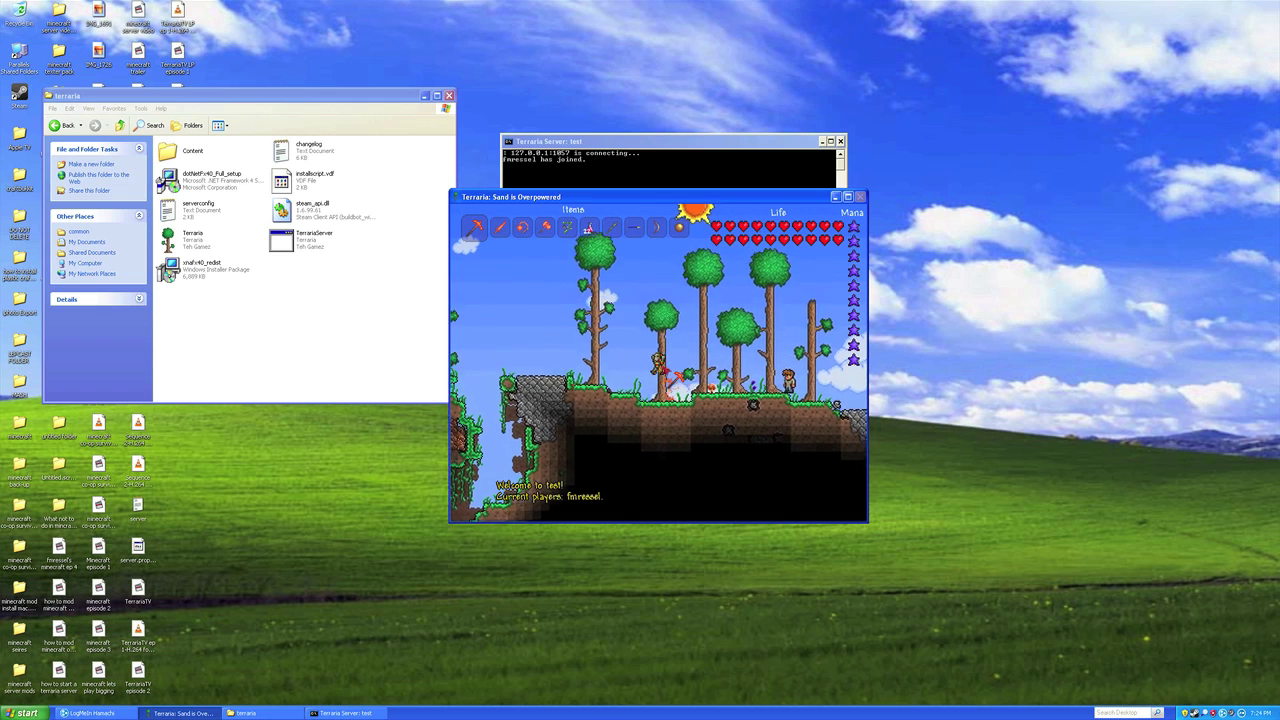
pyautogui.press('d')
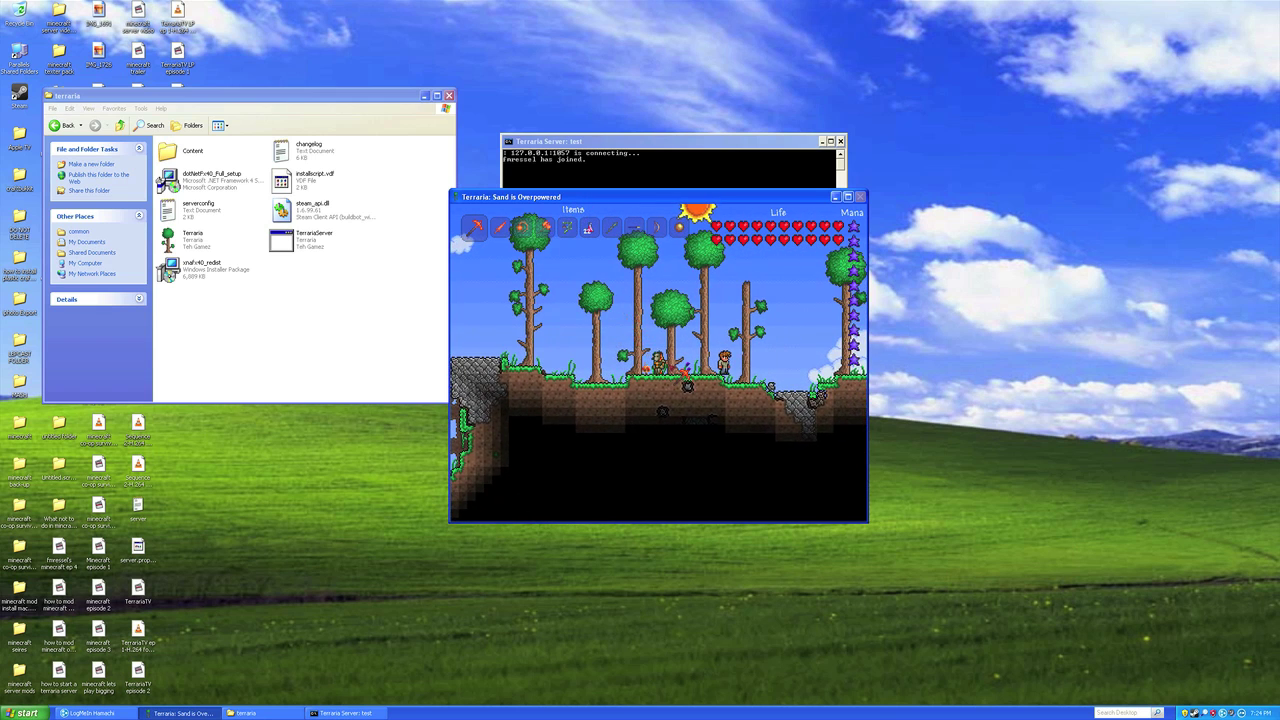
# Move the server console clear of the game window, broadcast "hi" with the say command, and open the in-game chat.
pyautogui.moveTo(645, 141); pyautogui.dragTo(1043, 149)
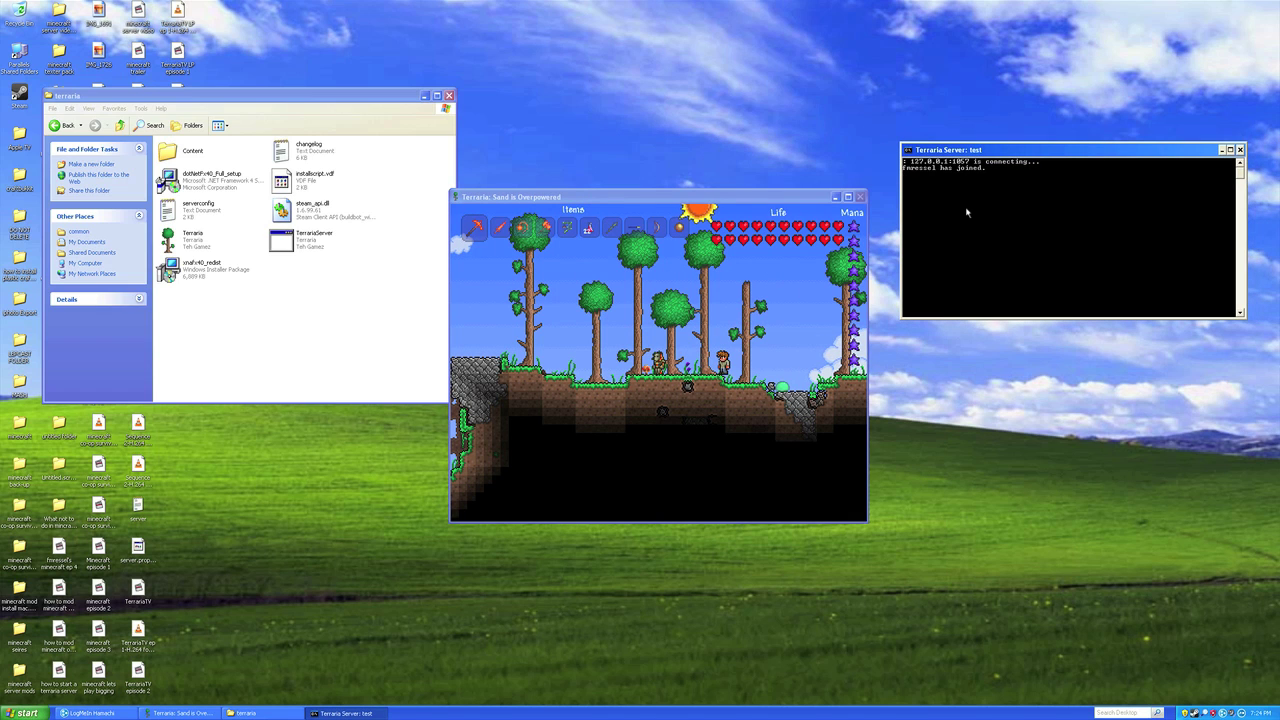
pyautogui.write('say ')
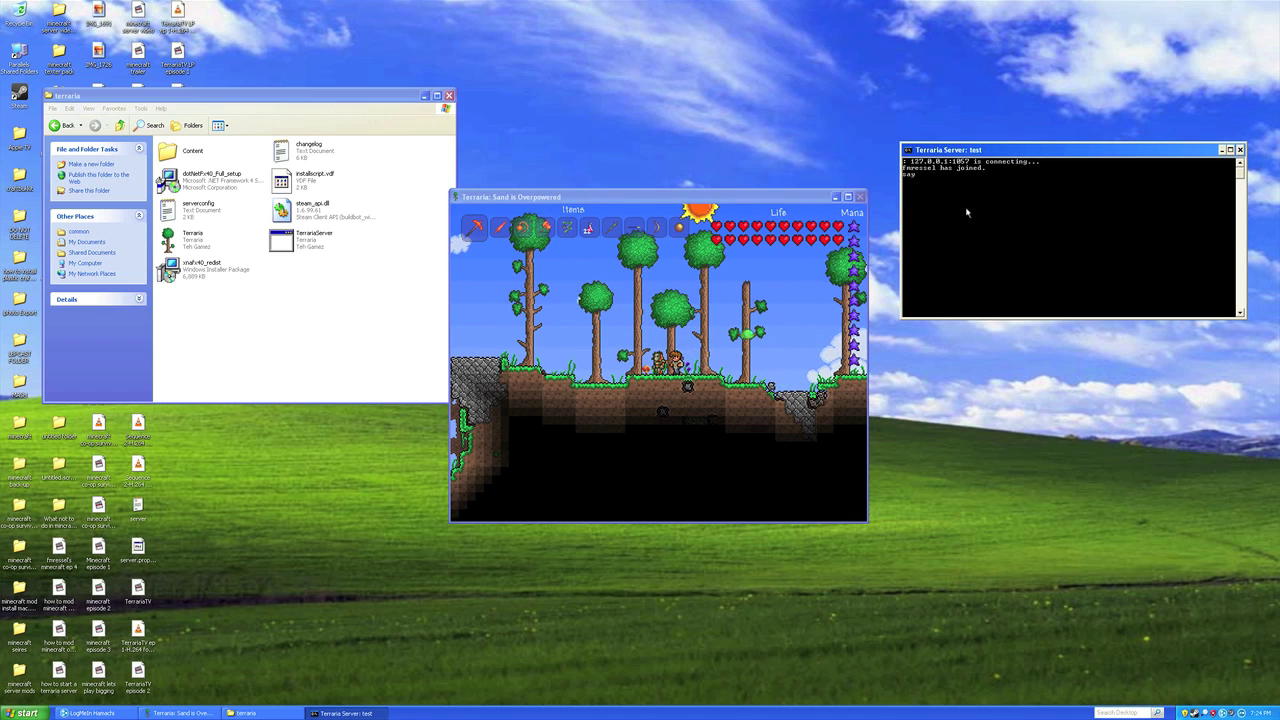
pyautogui.write('hi')
pyautogui.press('Return')
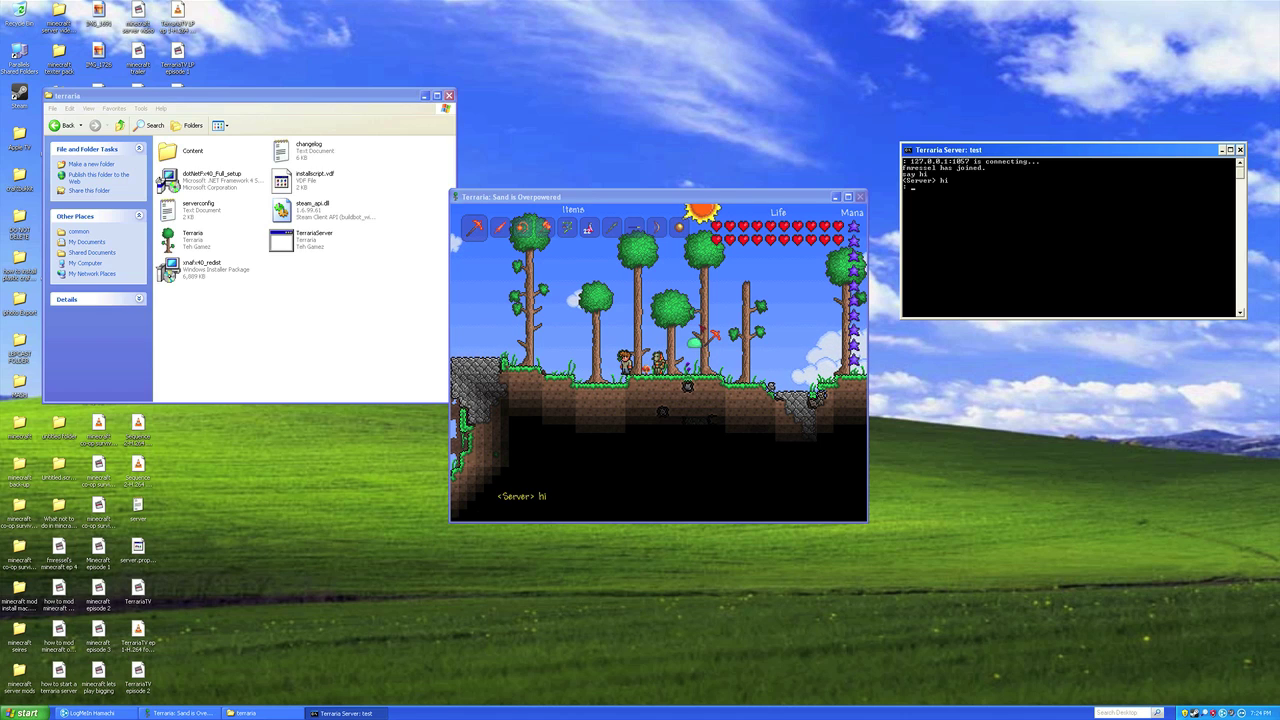
pyautogui.click(548, 453)
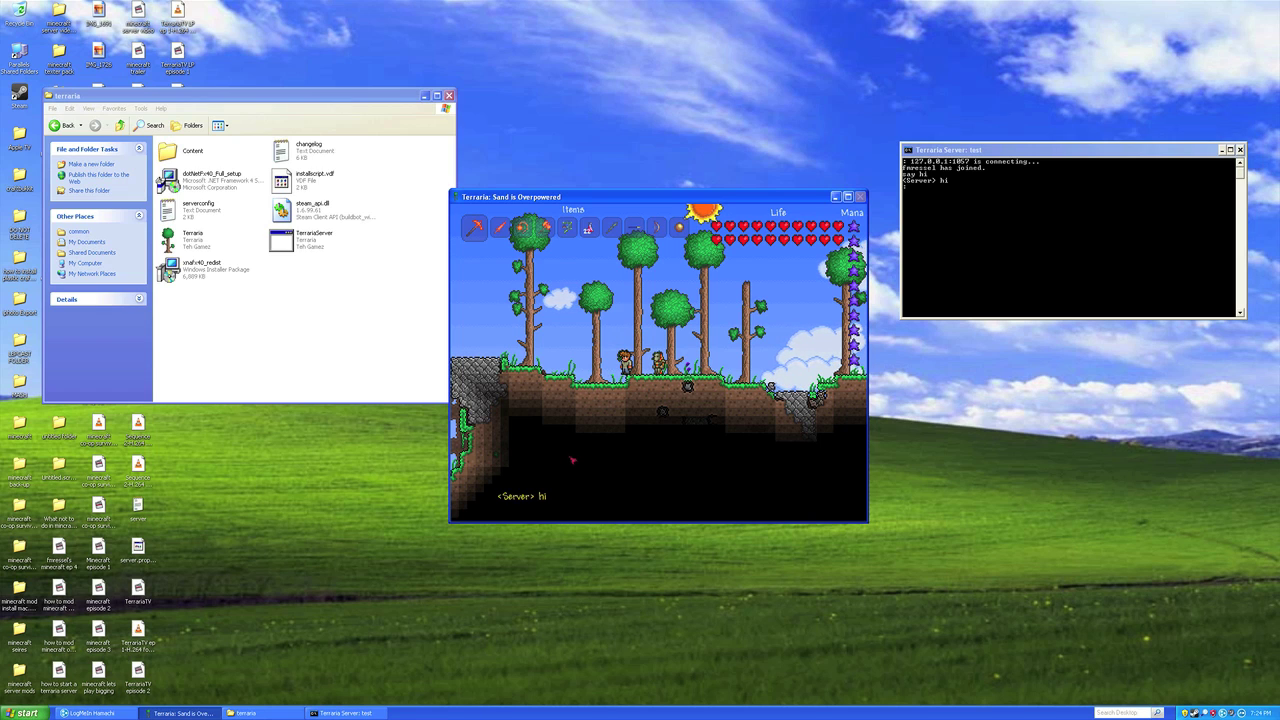
pyautogui.press('Return')
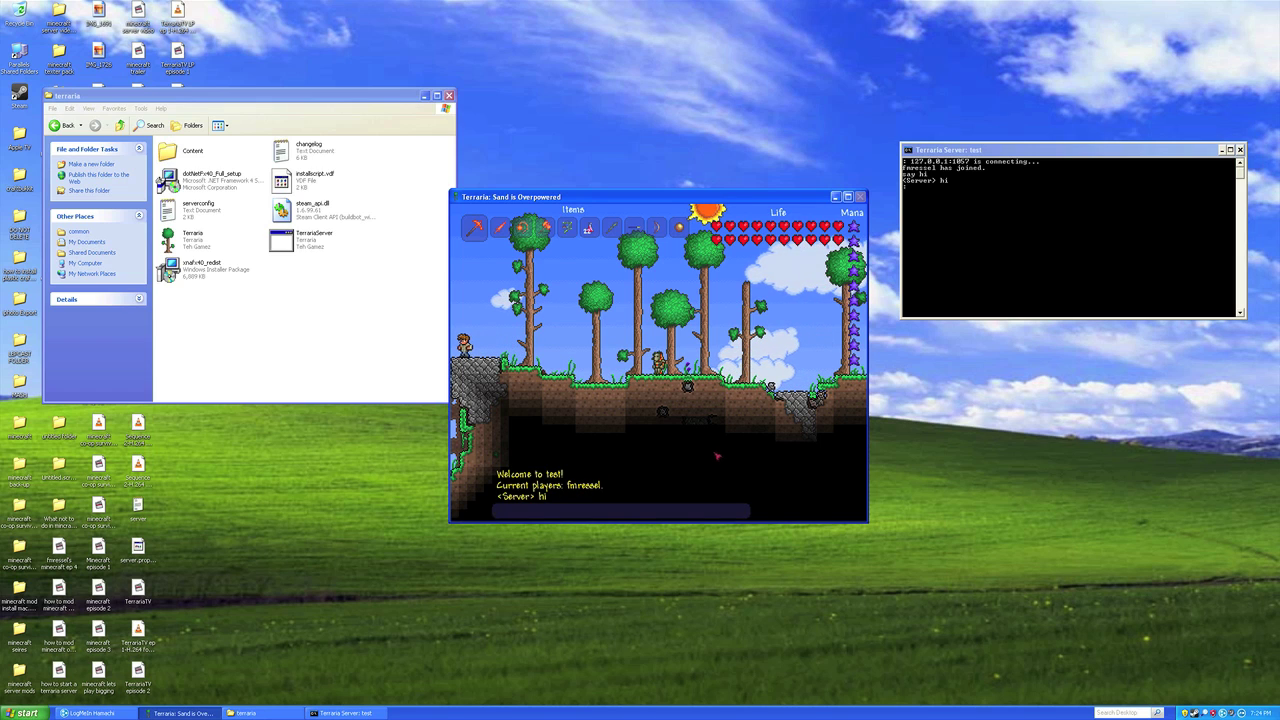
# Set the server's message of the day to "hello and welcome" with the motd command.
pyautogui.click(1013, 150)
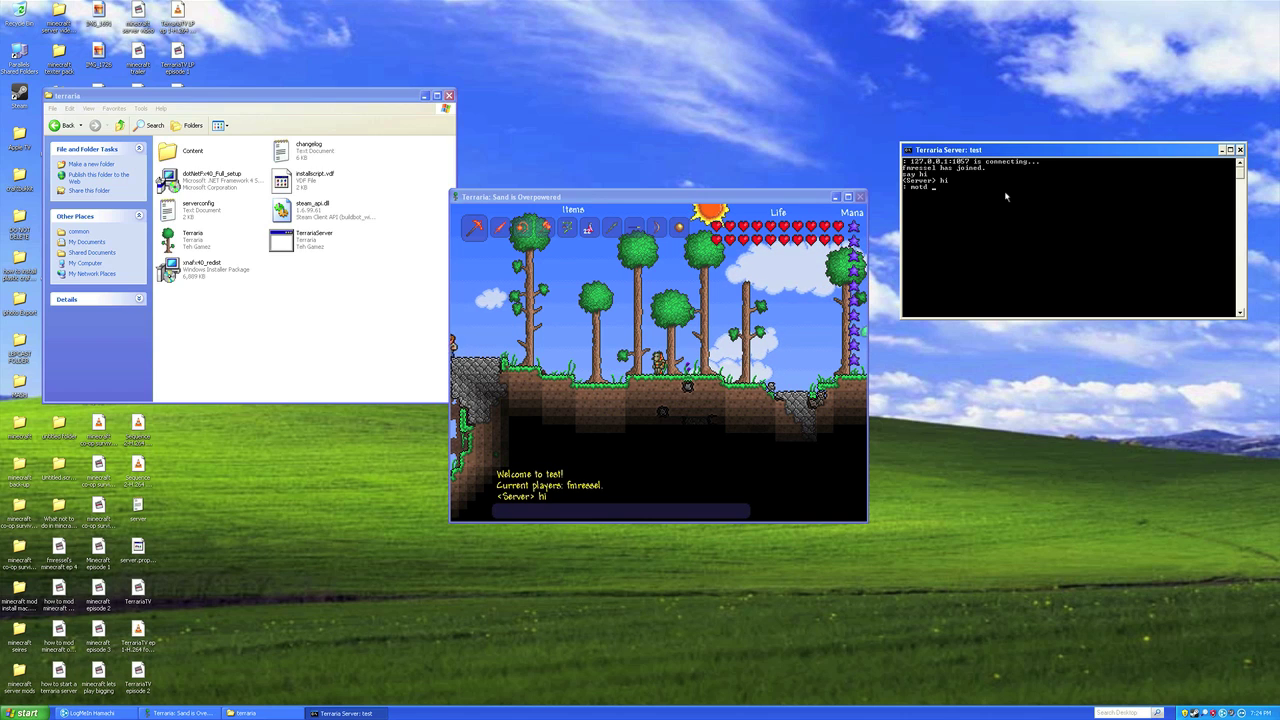
pyautogui.write('motd hello and welcome')
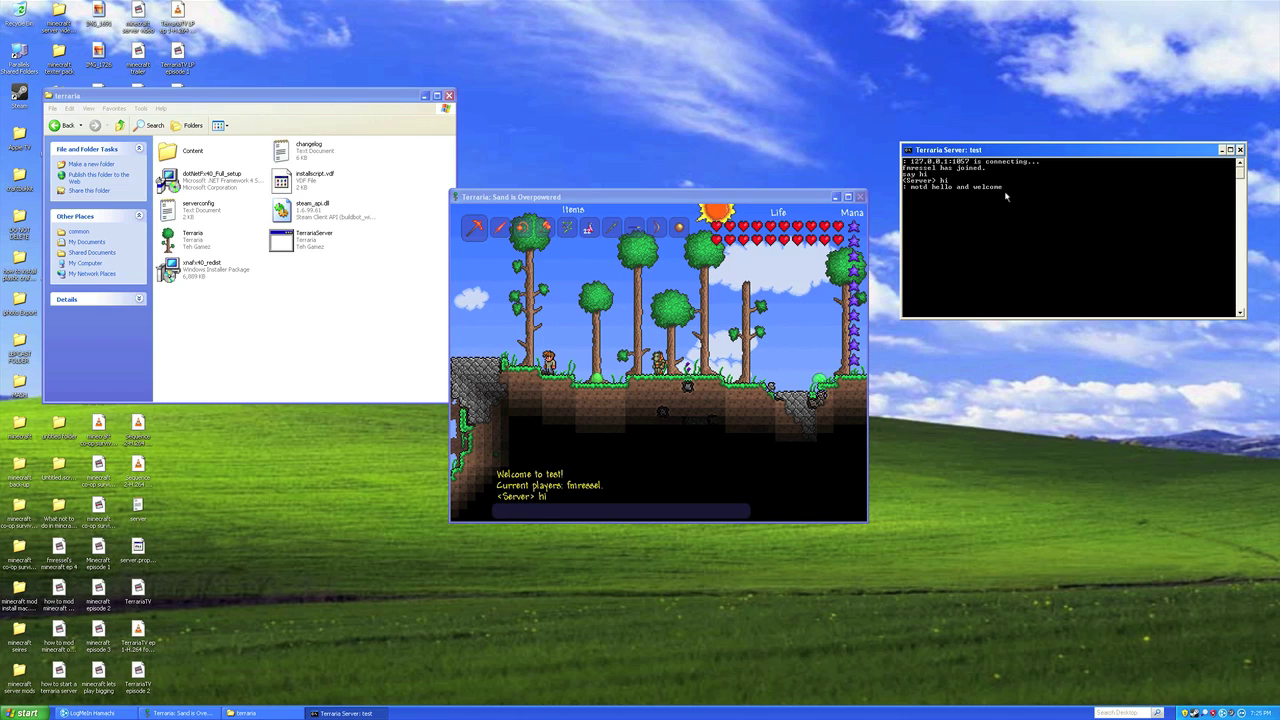
pyautogui.press('Return')
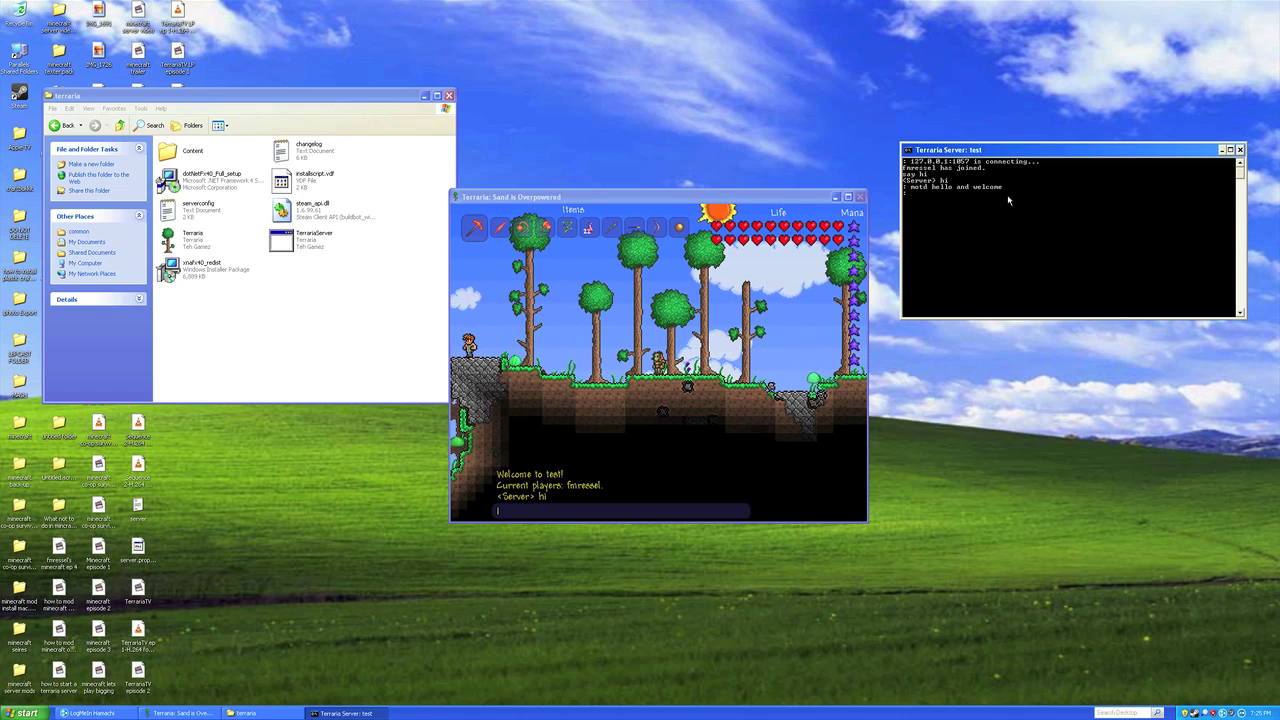
# Close the in-game chat entry and disconnect the character from the server.
pyautogui.click(630, 427)
pyautogui.press('Return')
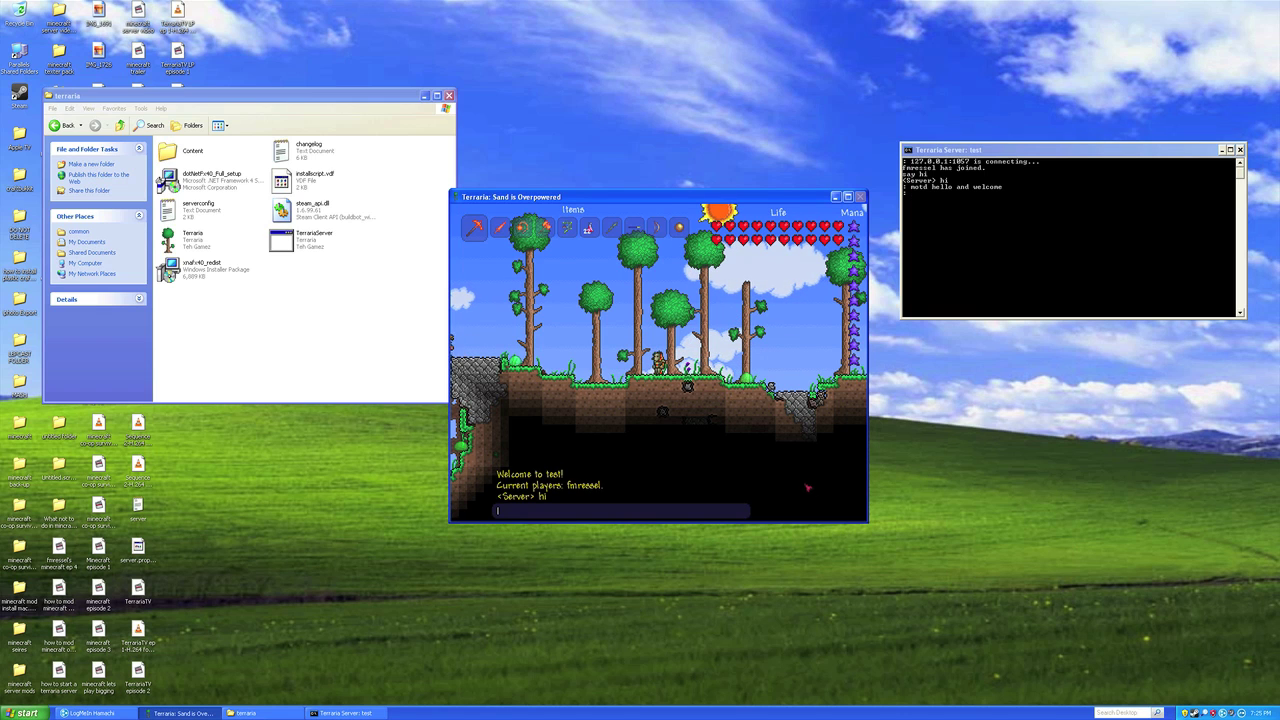
pyautogui.press('Escape')
pyautogui.press('Escape')
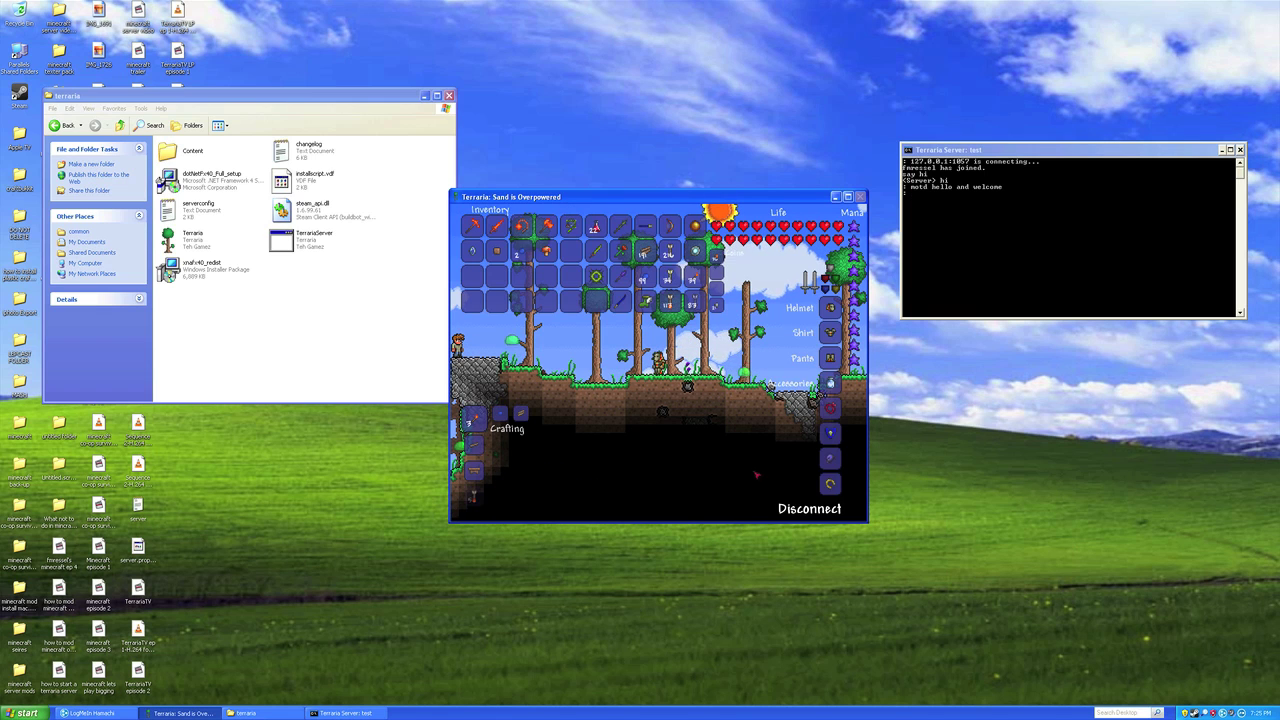
pyautogui.click(849, 512)
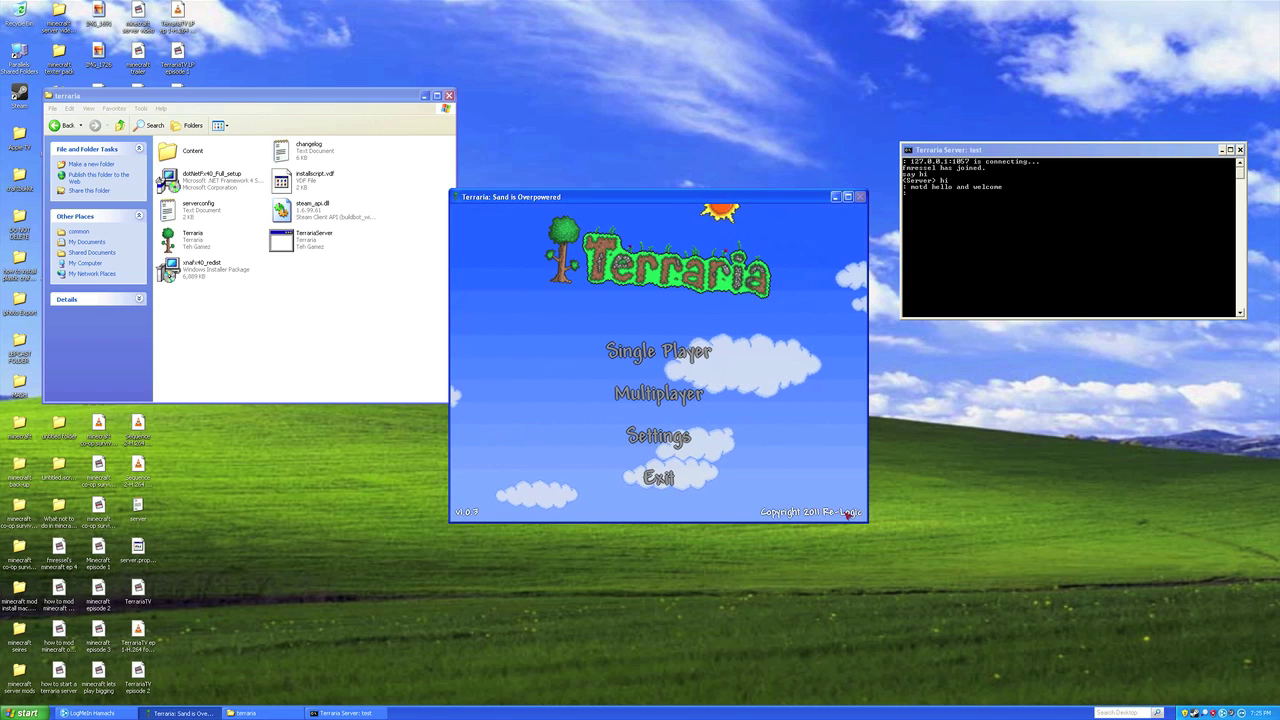
# Rejoin the multiplayer server at localhost on port 7777 and walk the character towards the trees.
pyautogui.click(681, 397)
pyautogui.click(657, 343)
pyautogui.click(657, 318)
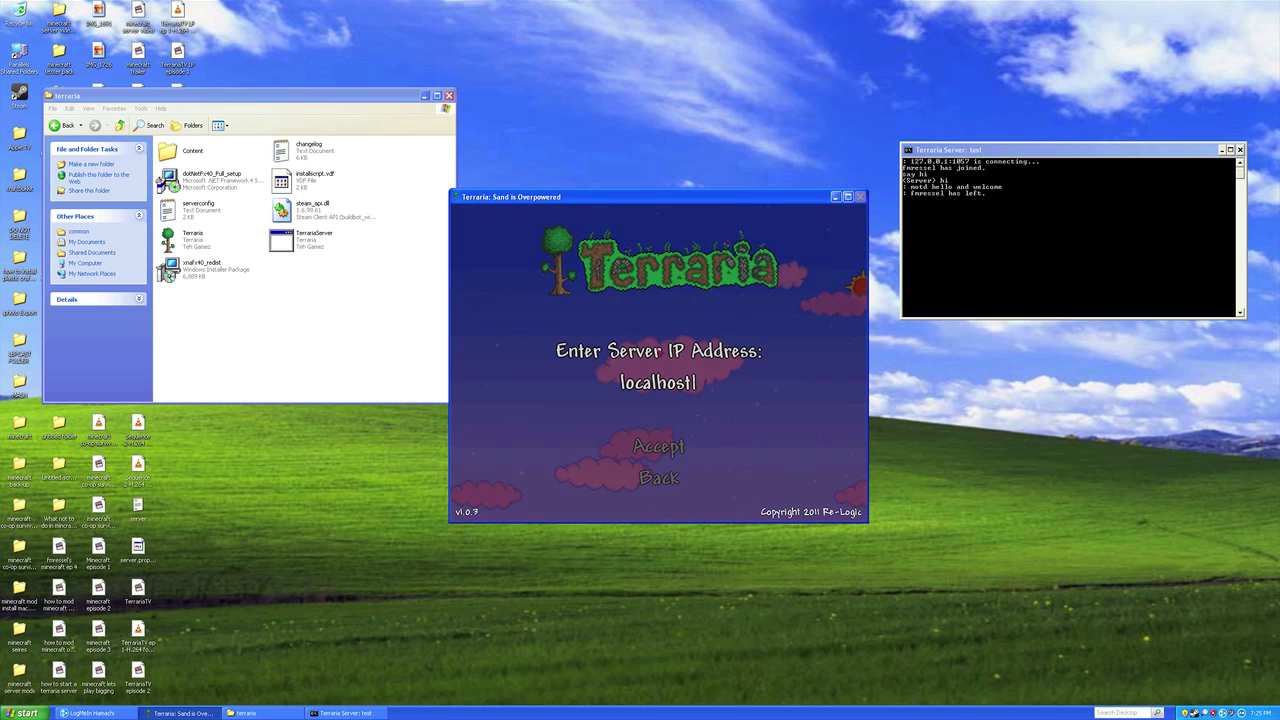
pyautogui.click(659, 447)
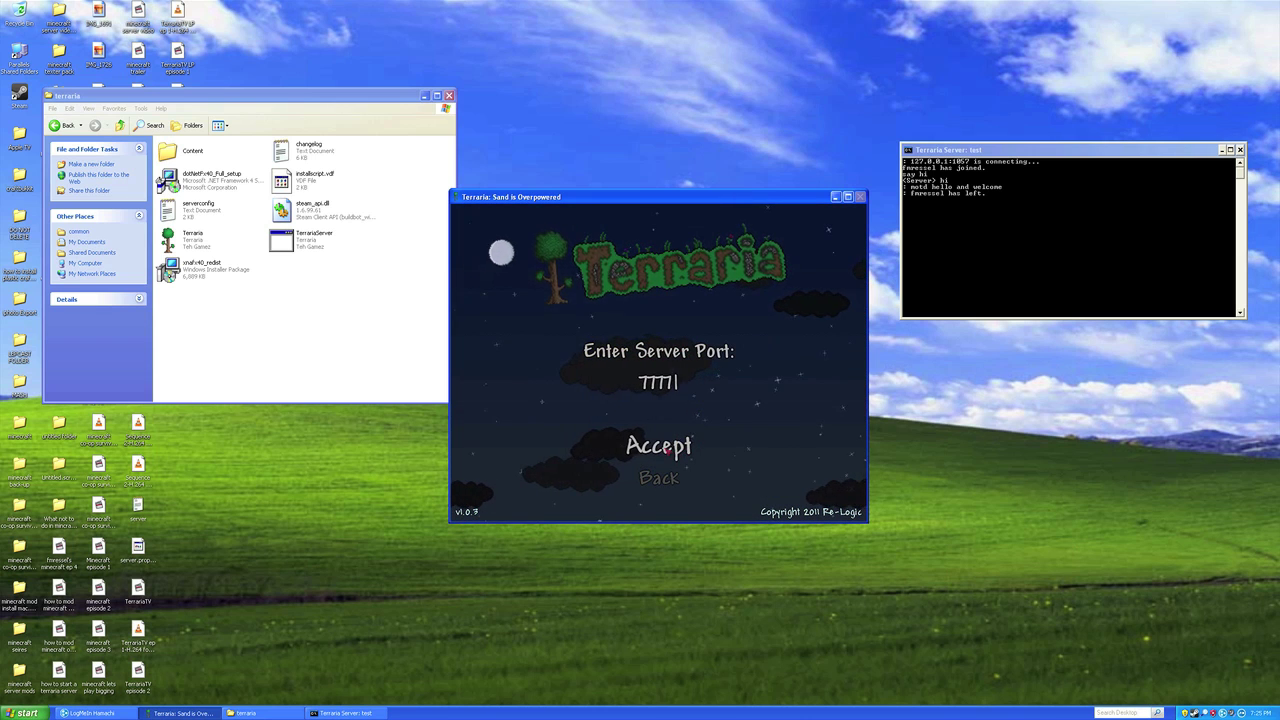
pyautogui.click(662, 447)
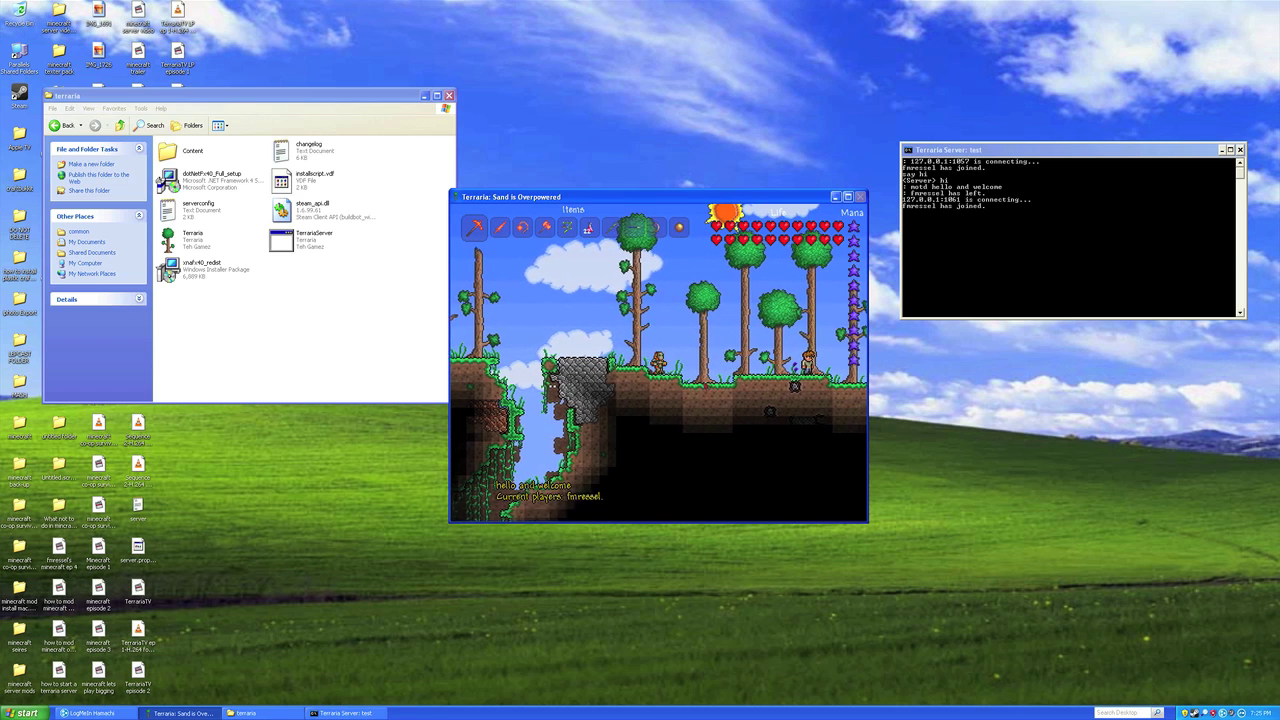
pyautogui.press('d')
pyautogui.press('d')
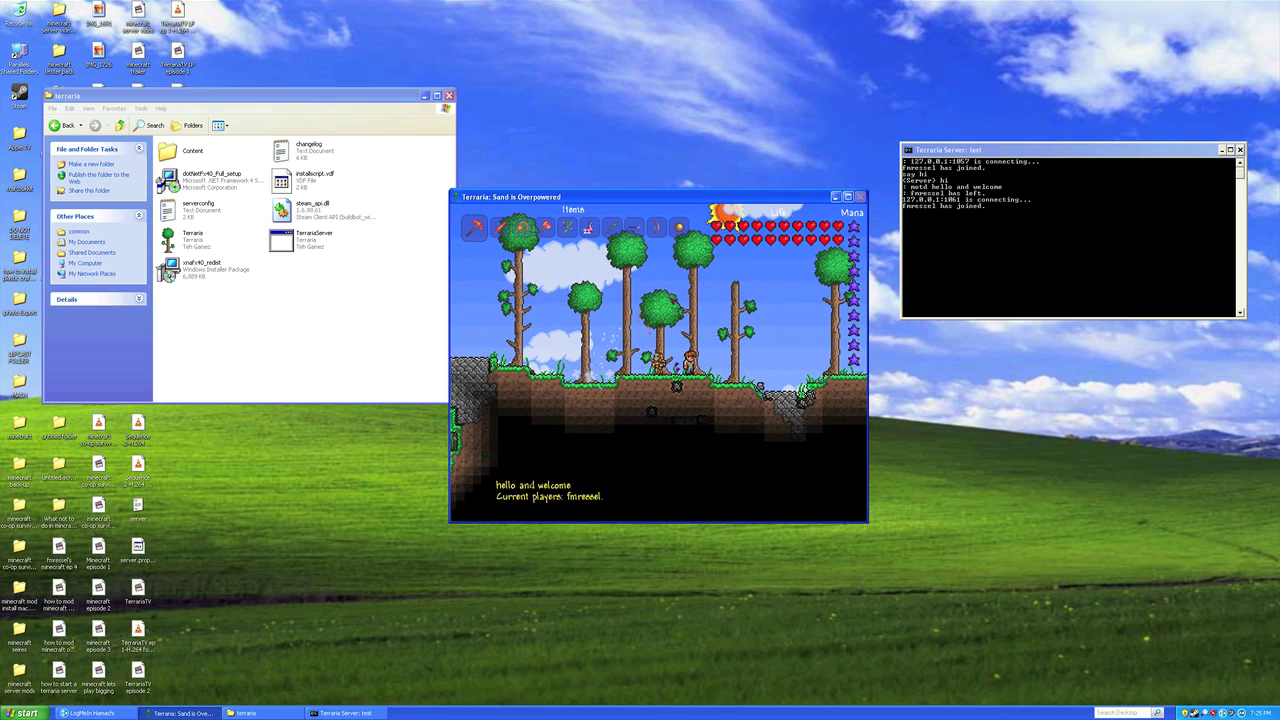
# Ban the connected player by player name from the server console with the ban command.
pyautogui.click(1010, 263)
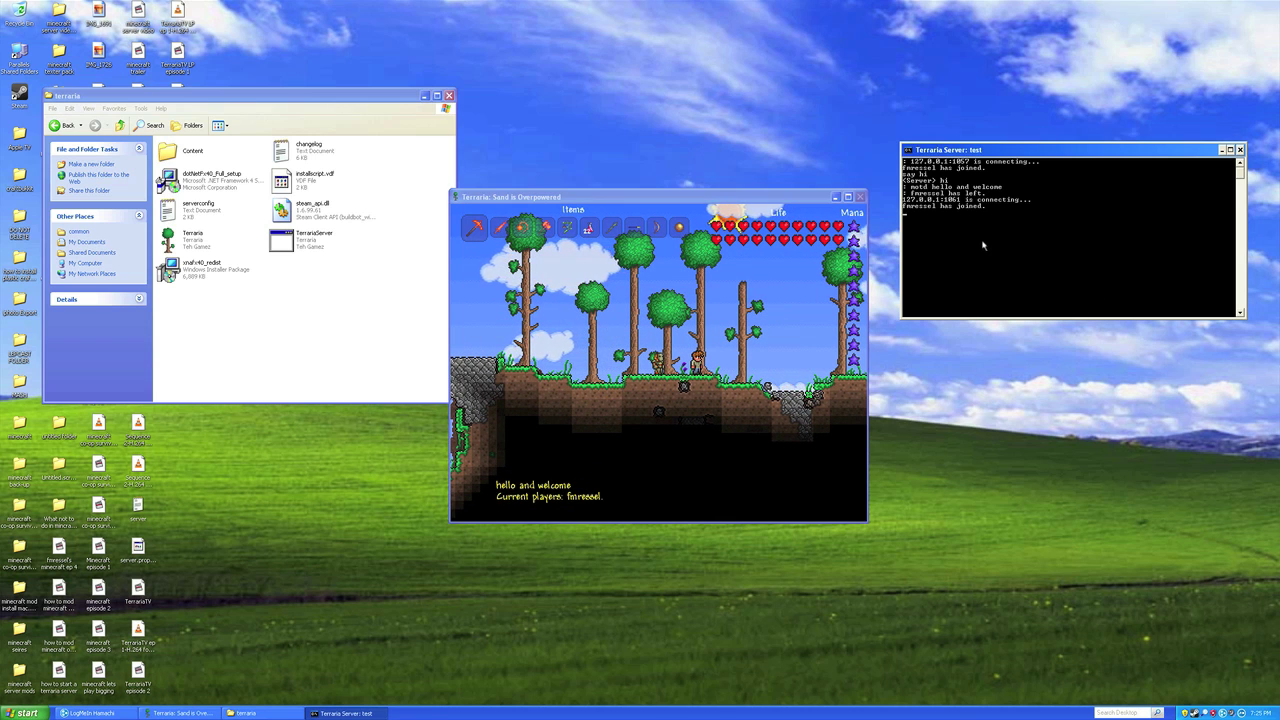
pyautogui.write('ban fmressel')
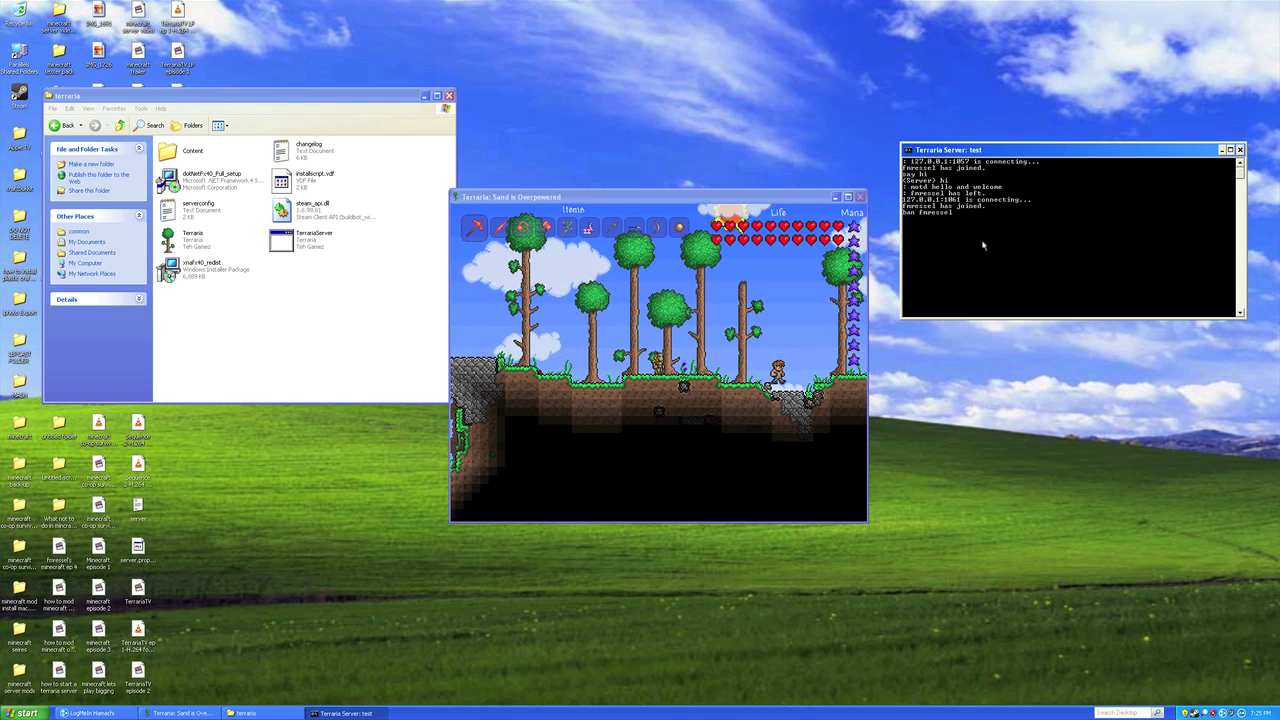
pyautogui.press('Return')
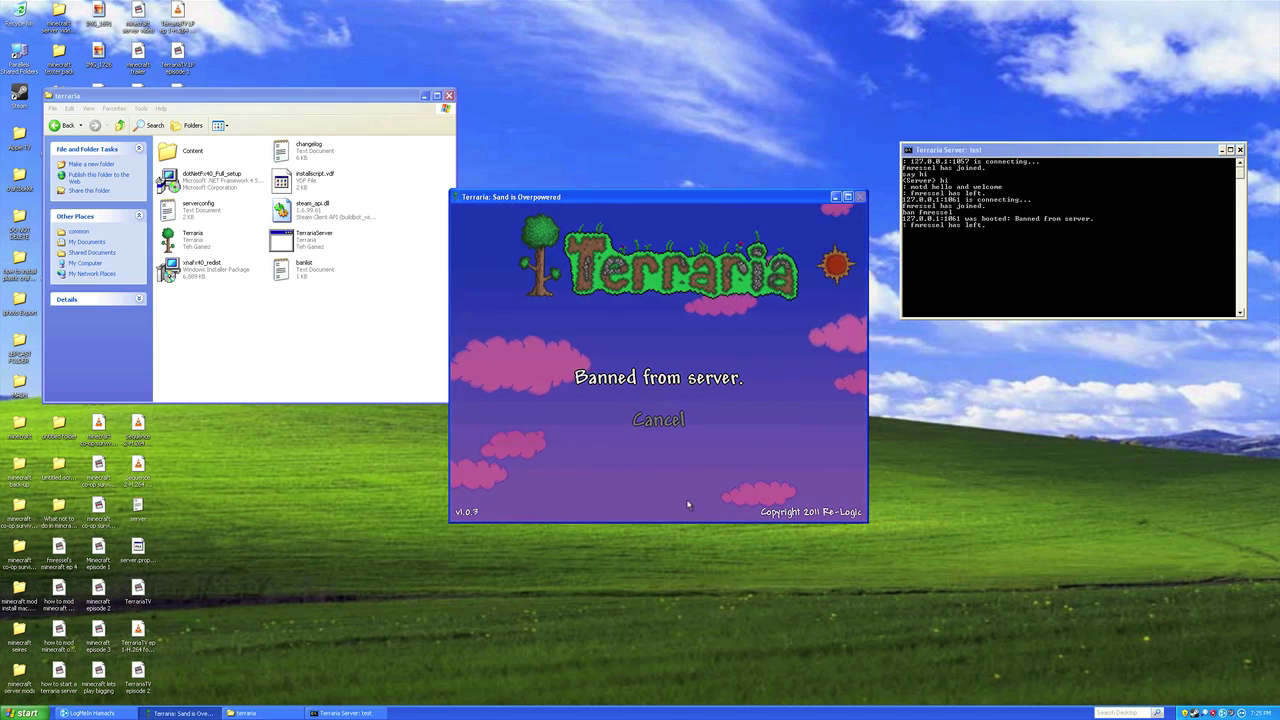
# Try to rejoin the multiplayer server at localhost with the banned character, dismiss the refusal and check the server console.
pyautogui.click(645, 421)
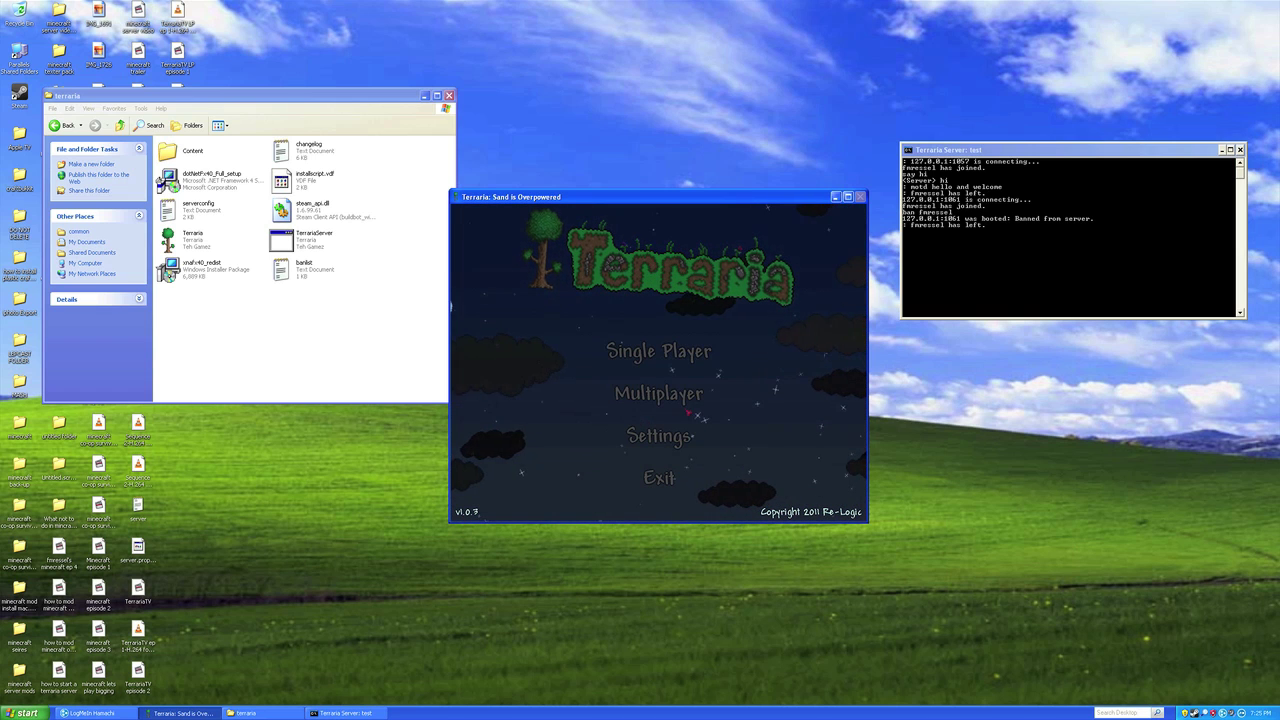
pyautogui.click(640, 393)
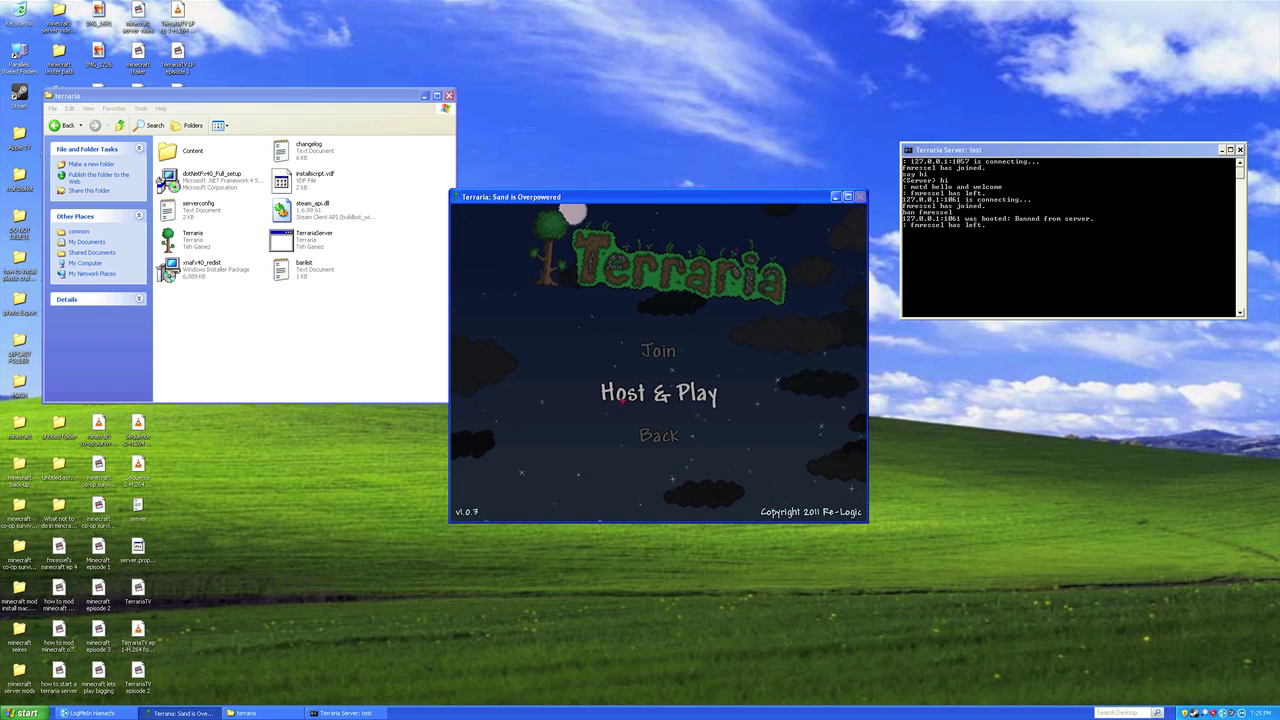
pyautogui.click(662, 348)
pyautogui.click(662, 323)
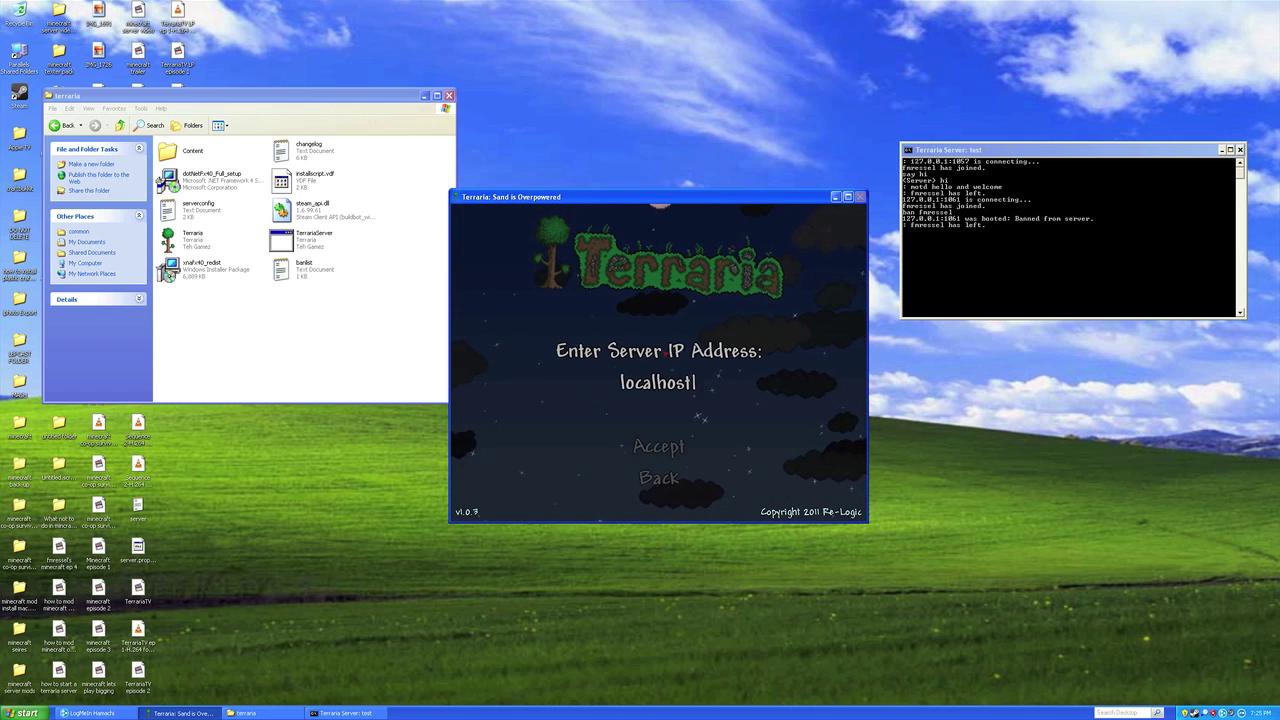
pyautogui.click(659, 446)
pyautogui.click(659, 446)
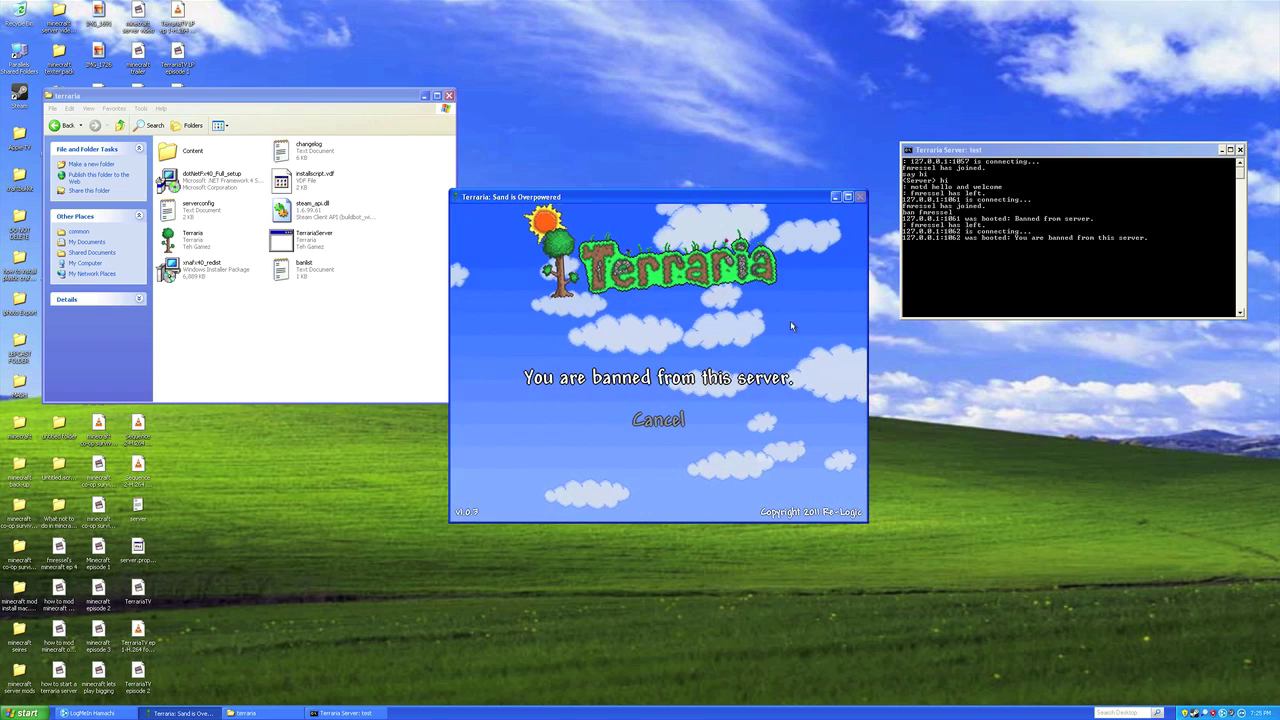
pyautogui.click(659, 421)
pyautogui.click(1003, 207)
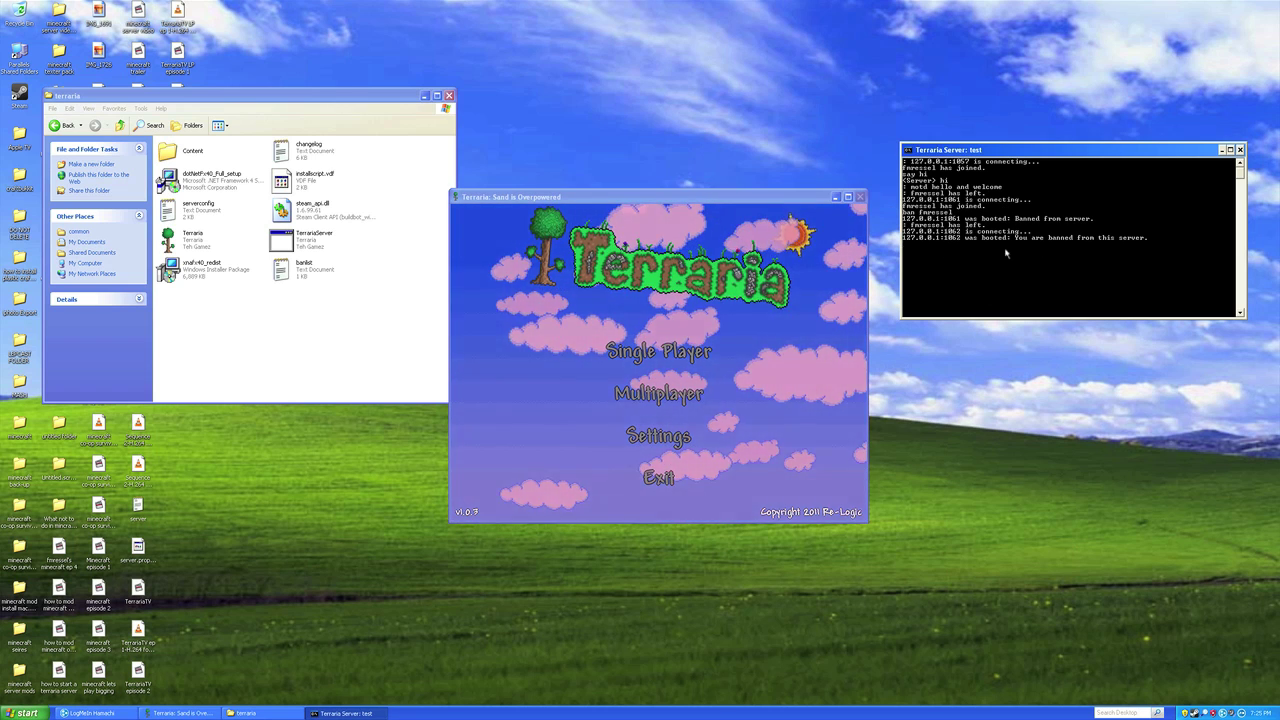
# Unban the player by deleting the name and IP entry from the banlist file in the terraria folder, then save and close the file.
pyautogui.click(365, 352)
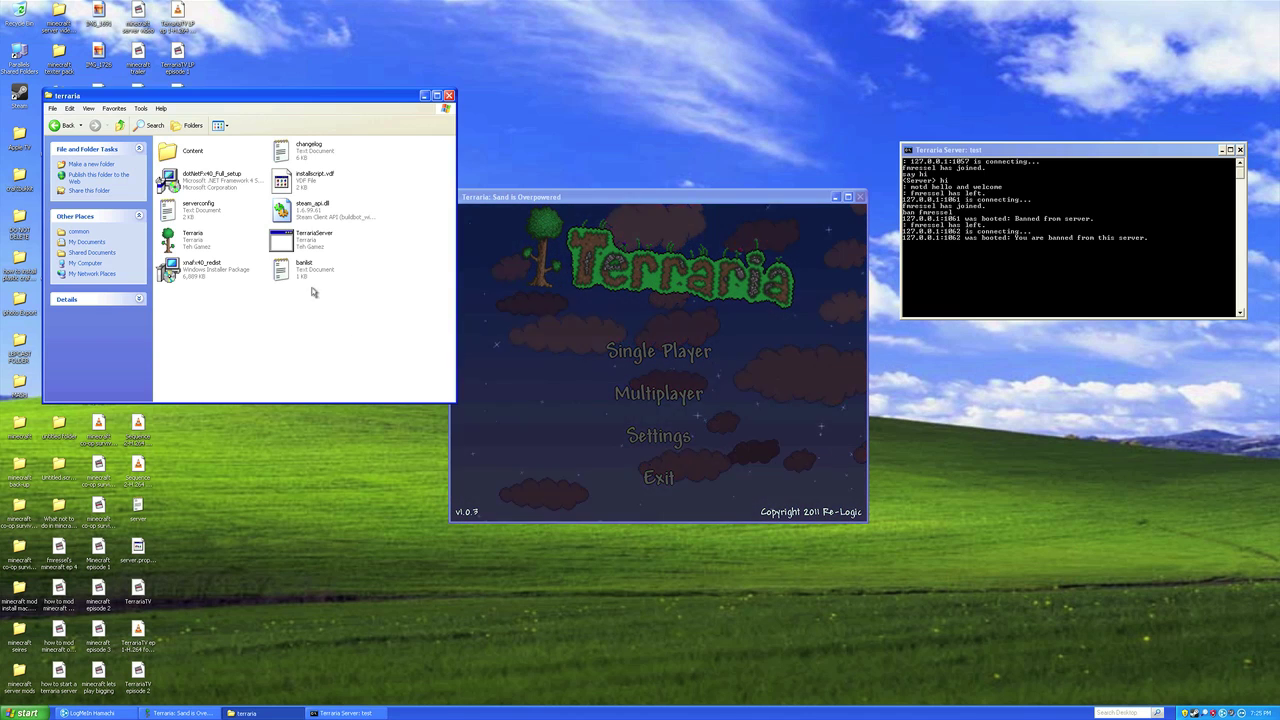
pyautogui.doubleClick(308, 275)
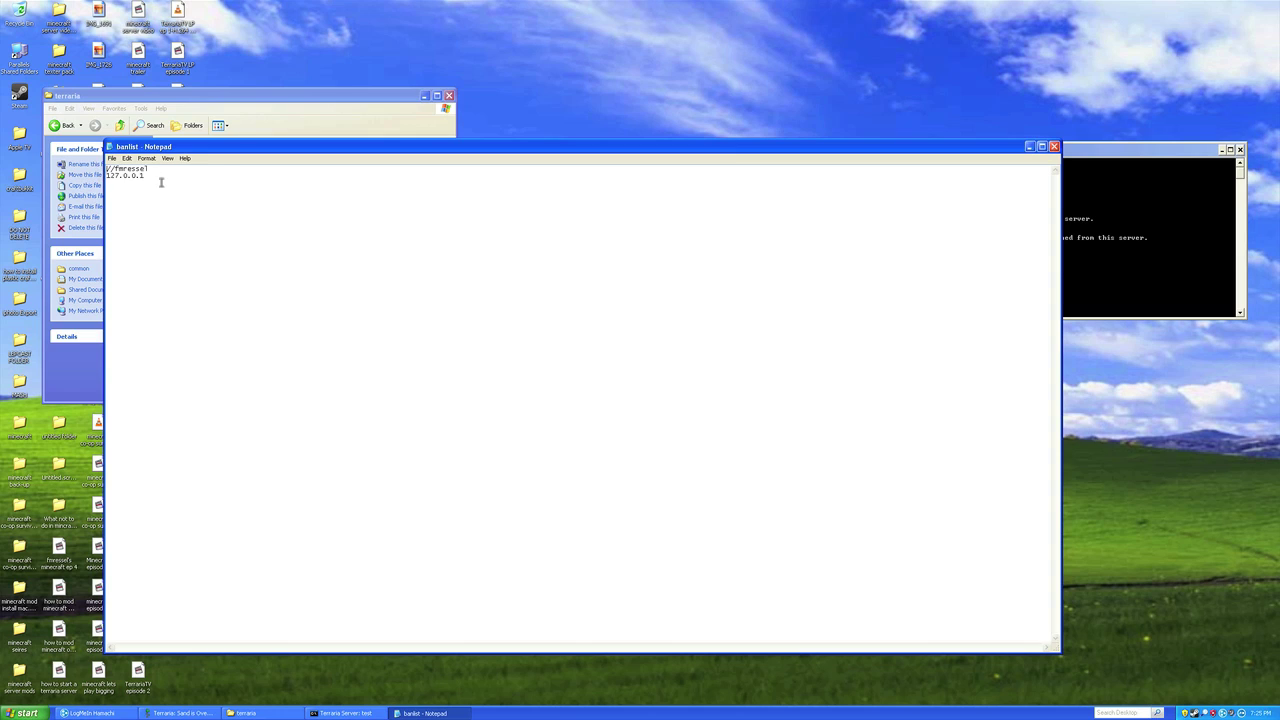
pyautogui.moveTo(131, 178); pyautogui.dragTo(108, 169)
pyautogui.press('Delete')
pyautogui.click(111, 158)
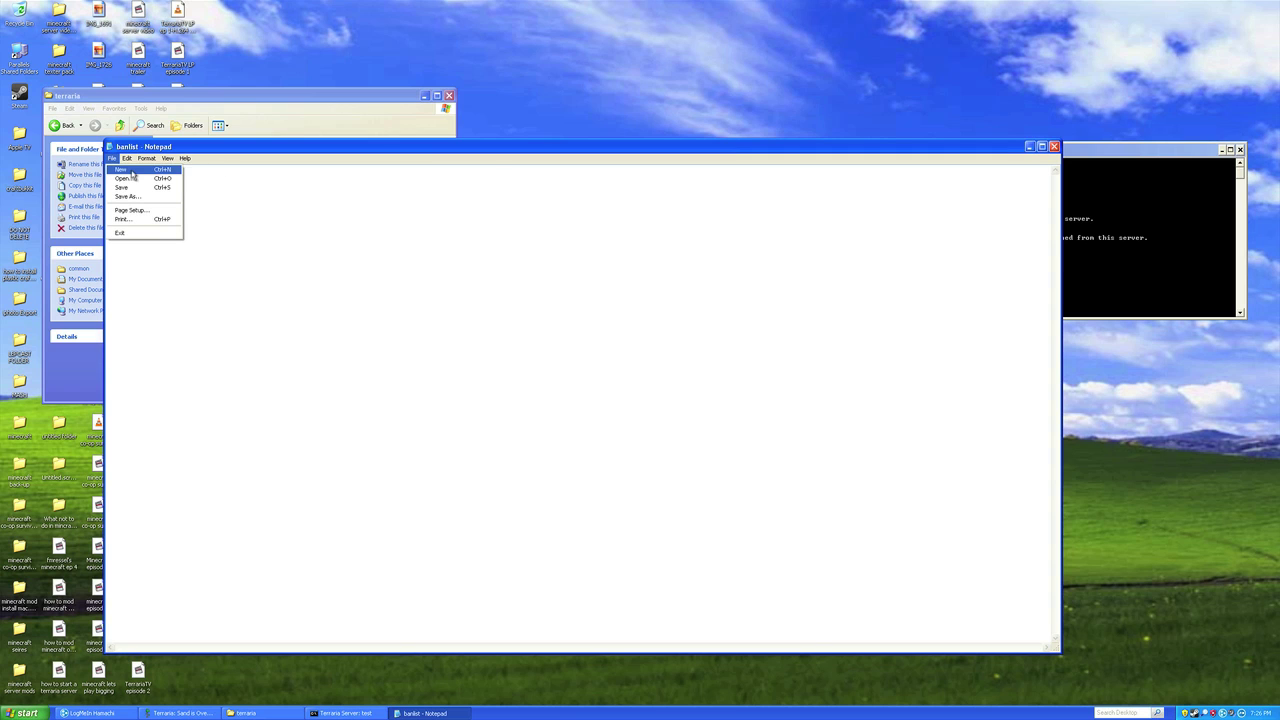
pyautogui.click(137, 186)
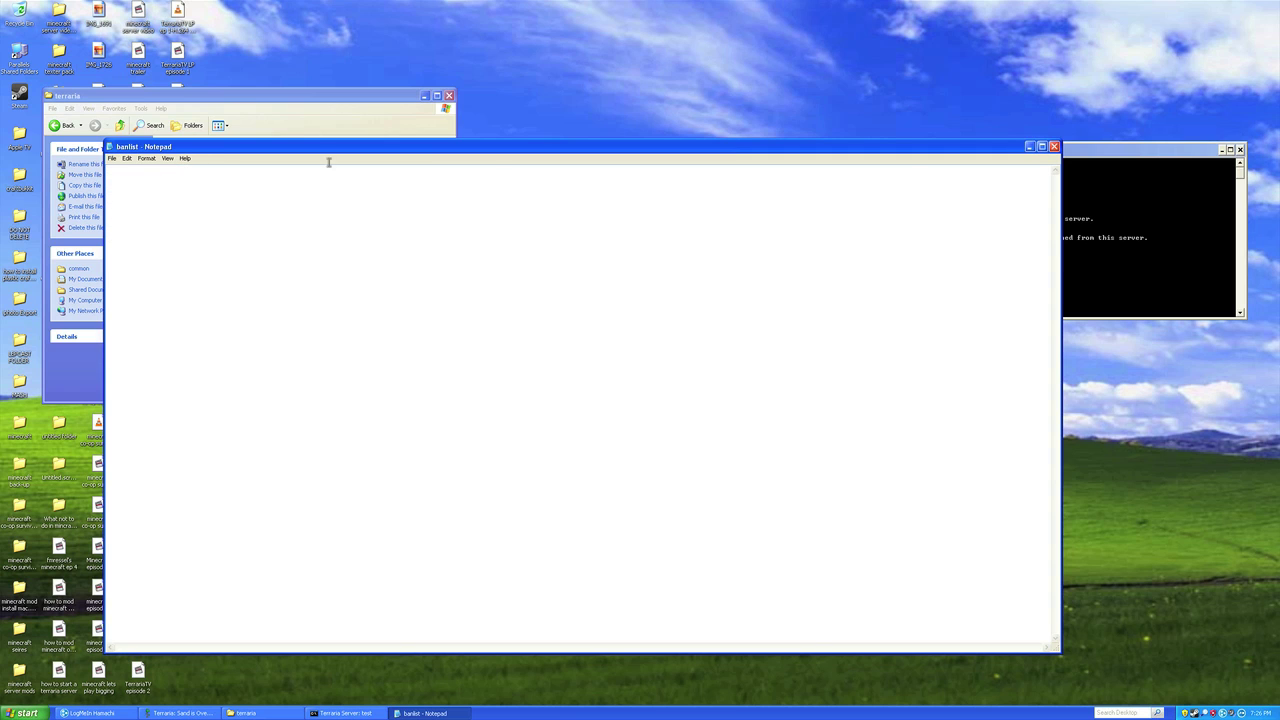
pyautogui.click(1053, 147)
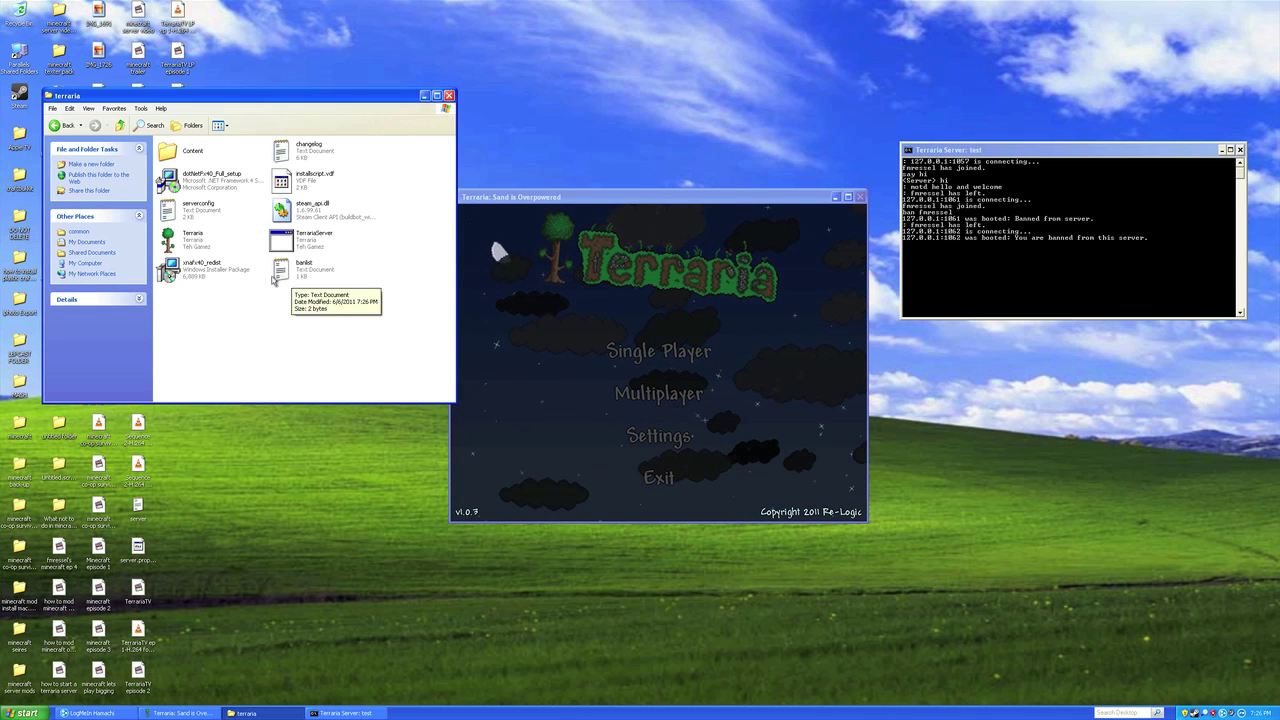
# Join the multiplayer server at localhost on port 7777 from the game.
pyautogui.click(726, 318)
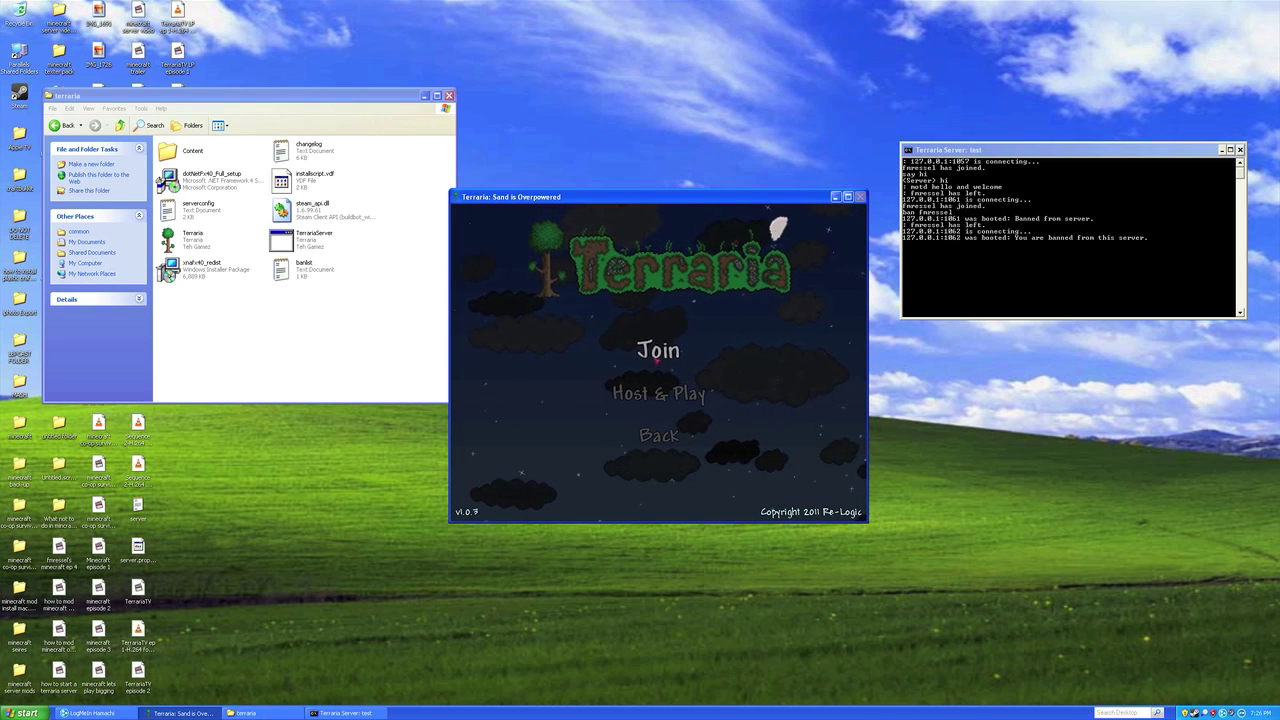
pyautogui.press('Return')
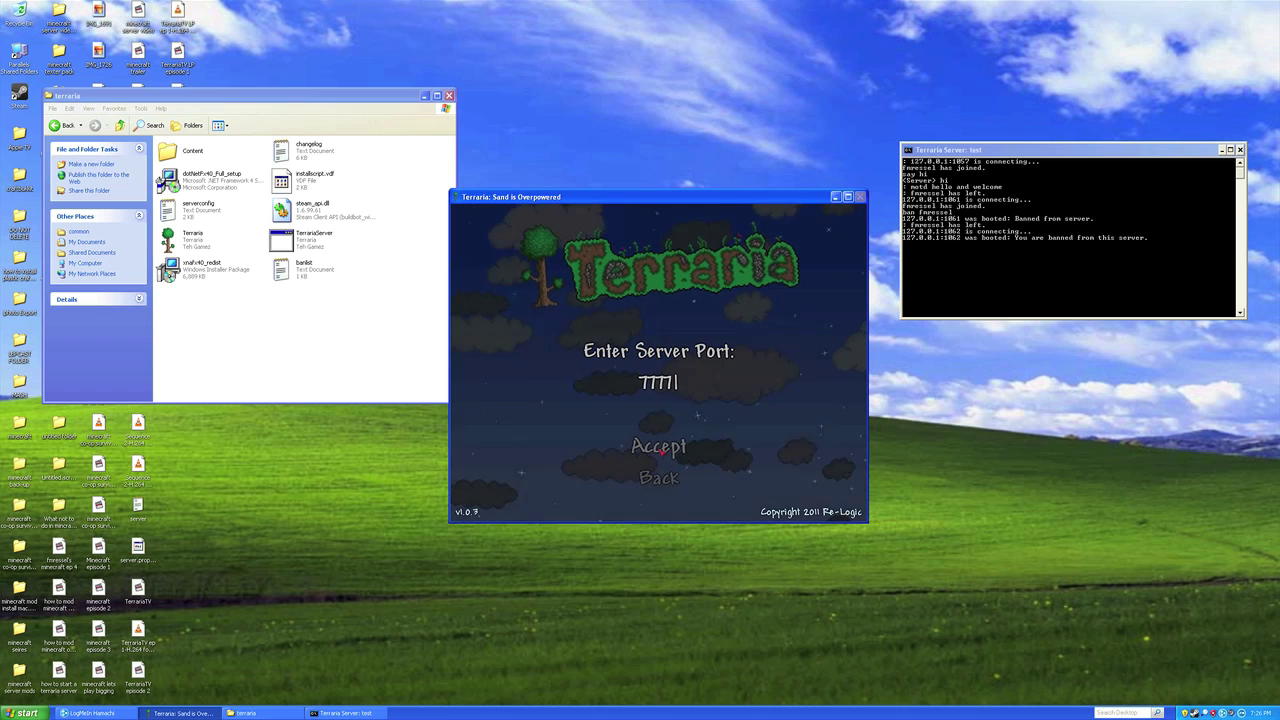
pyautogui.click(660, 447)
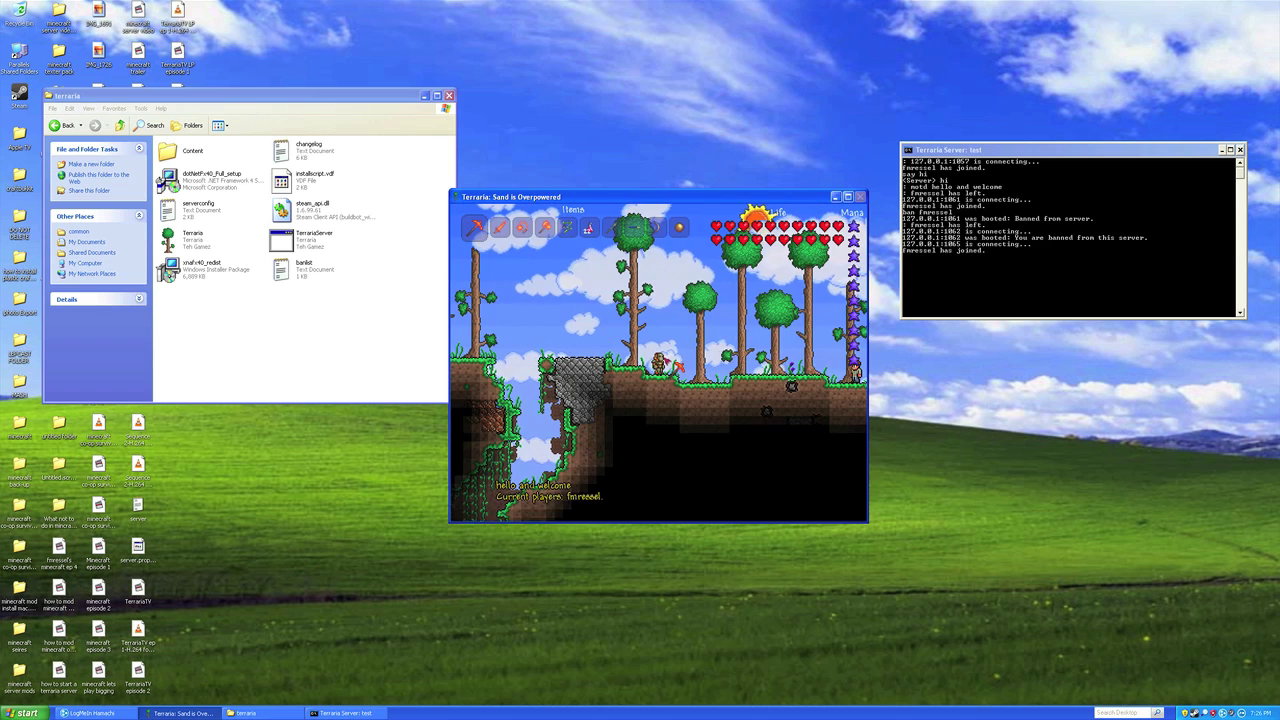
# Move the character back and forth among the trees near the stone-edged pit, jumping along the way.
pyautogui.press('d')
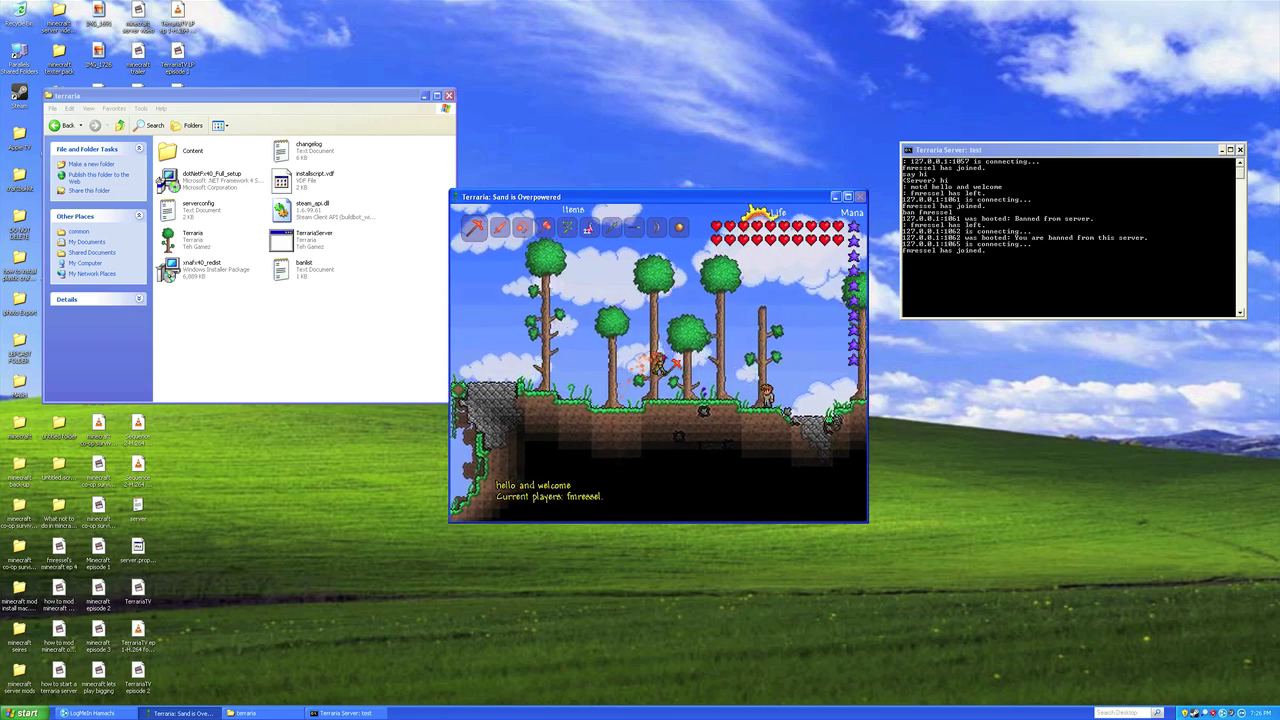
pyautogui.press('a')
pyautogui.press('space')
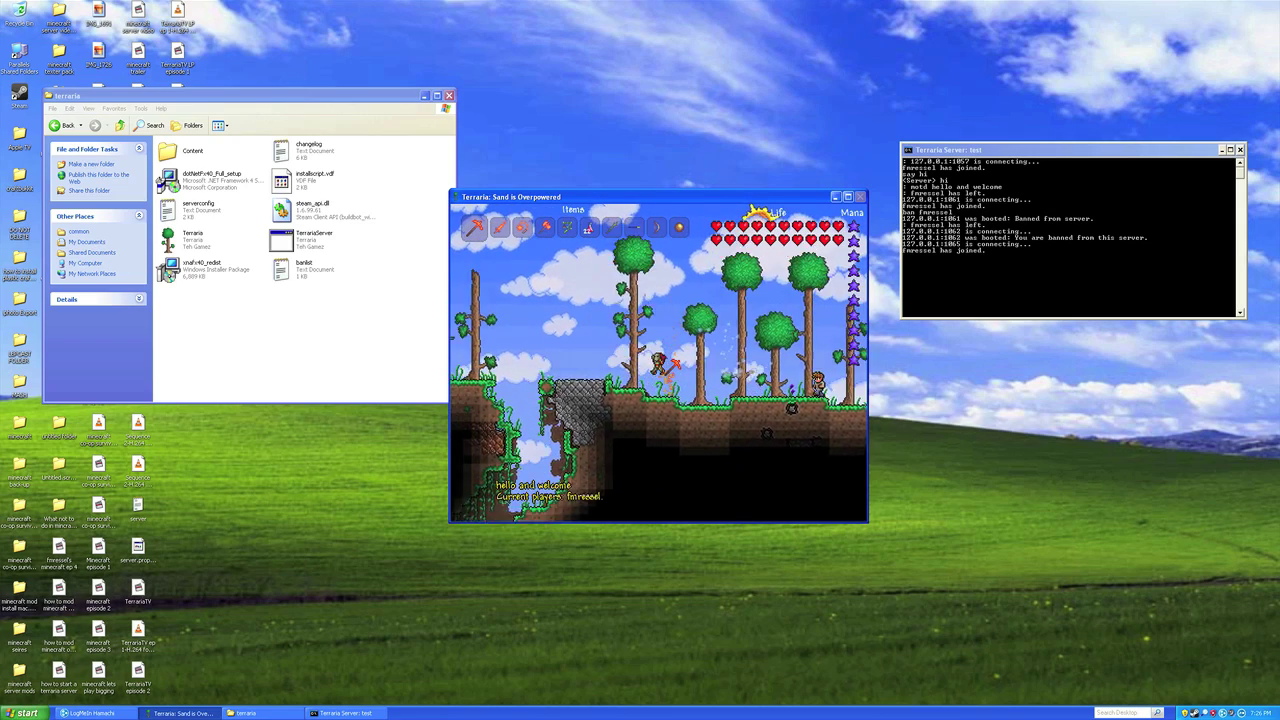
pyautogui.press('d')
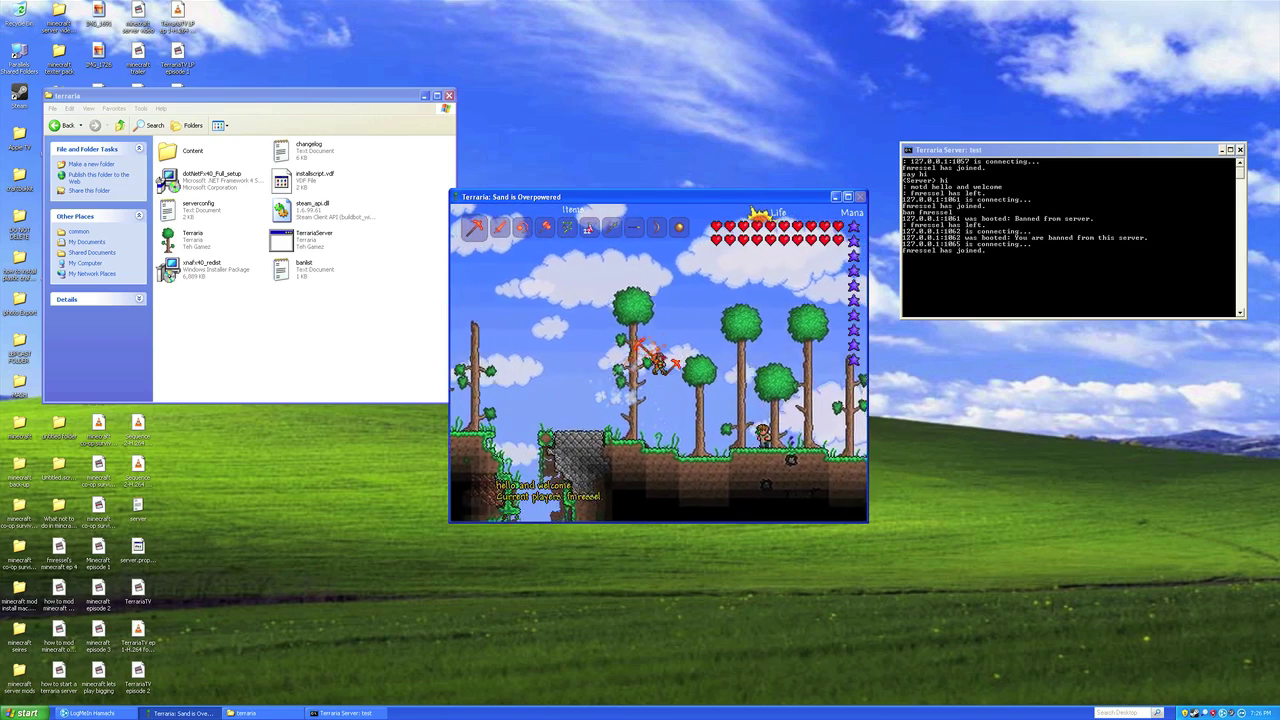
pyautogui.press('a')
pyautogui.press('space')
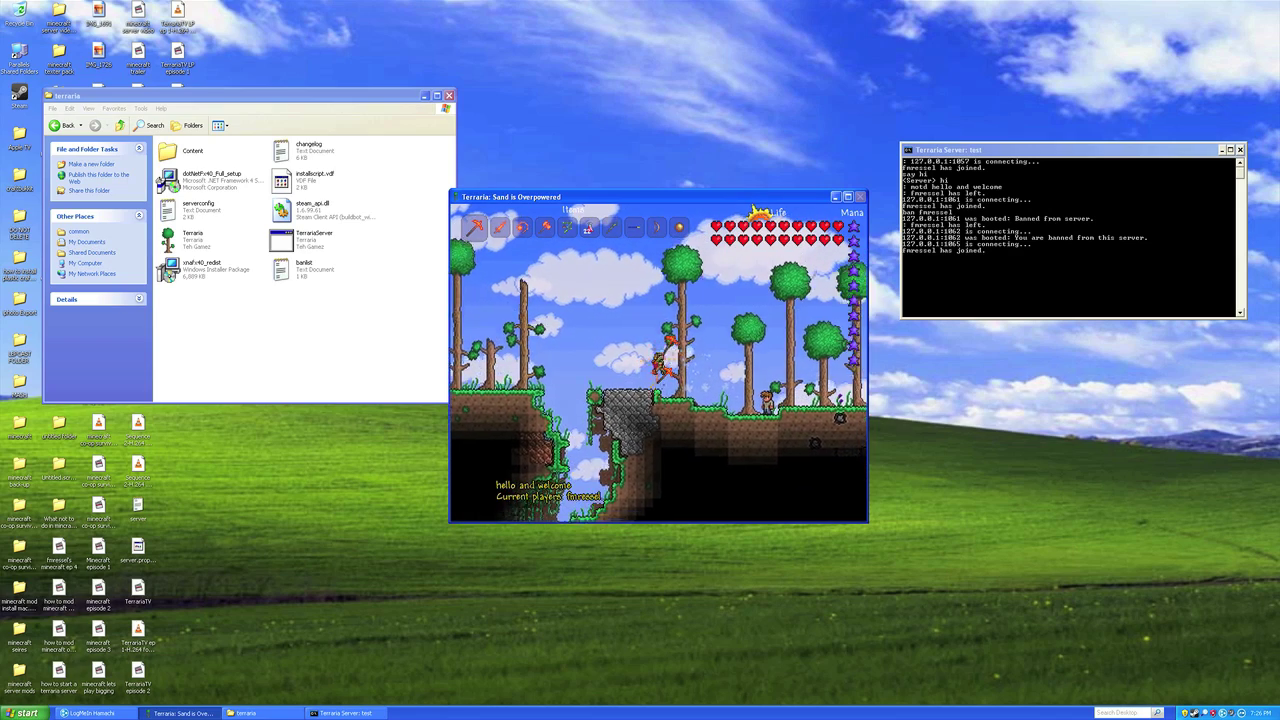
pyautogui.press('d')
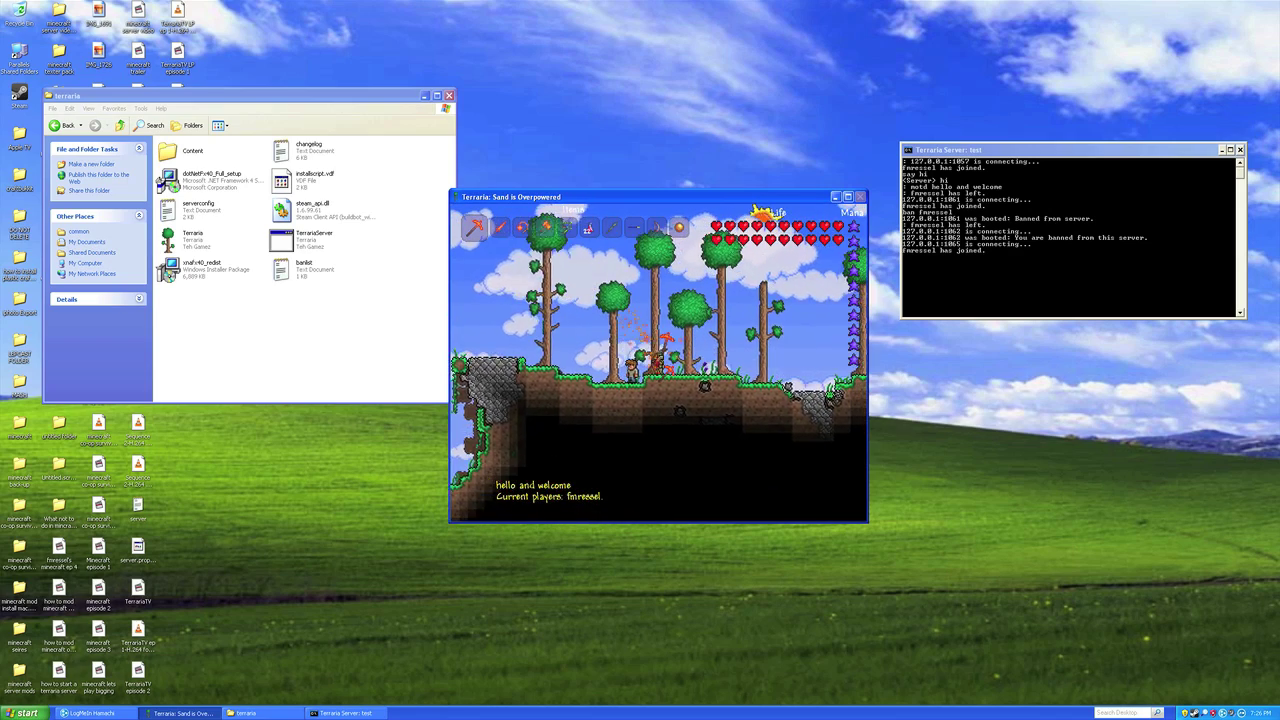
pyautogui.press('d')
pyautogui.press('space')
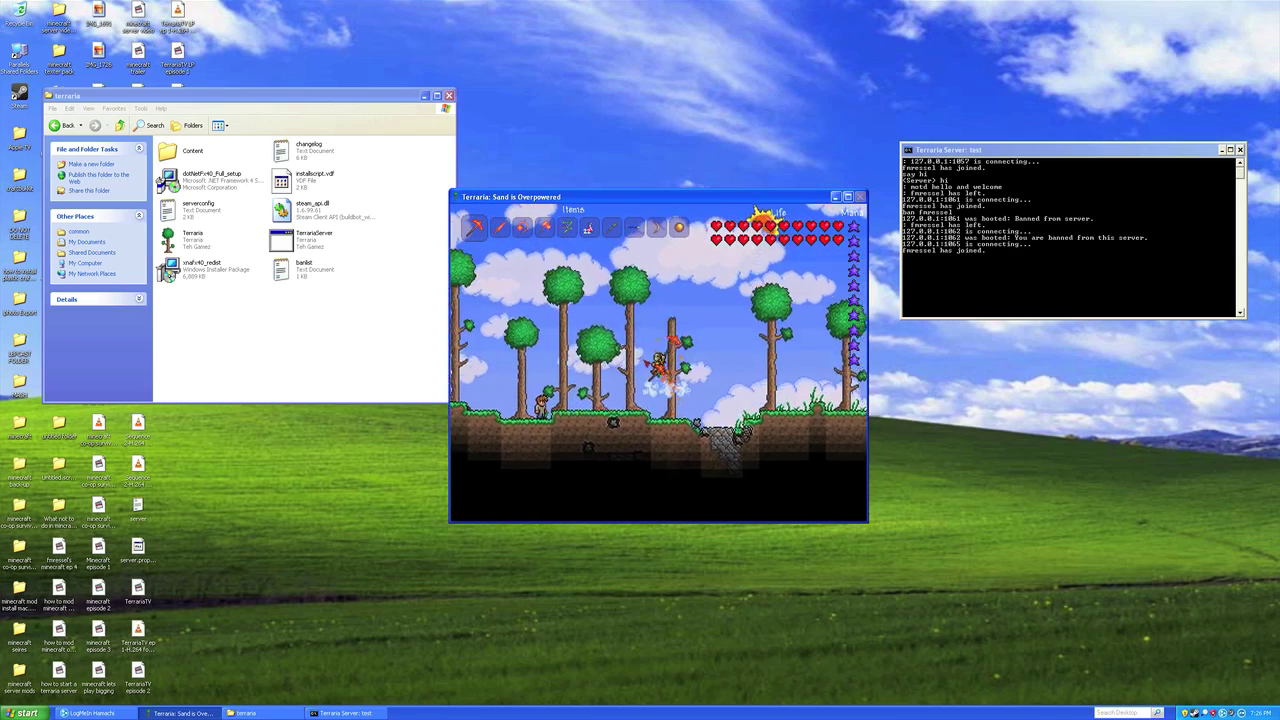
pyautogui.press('a')
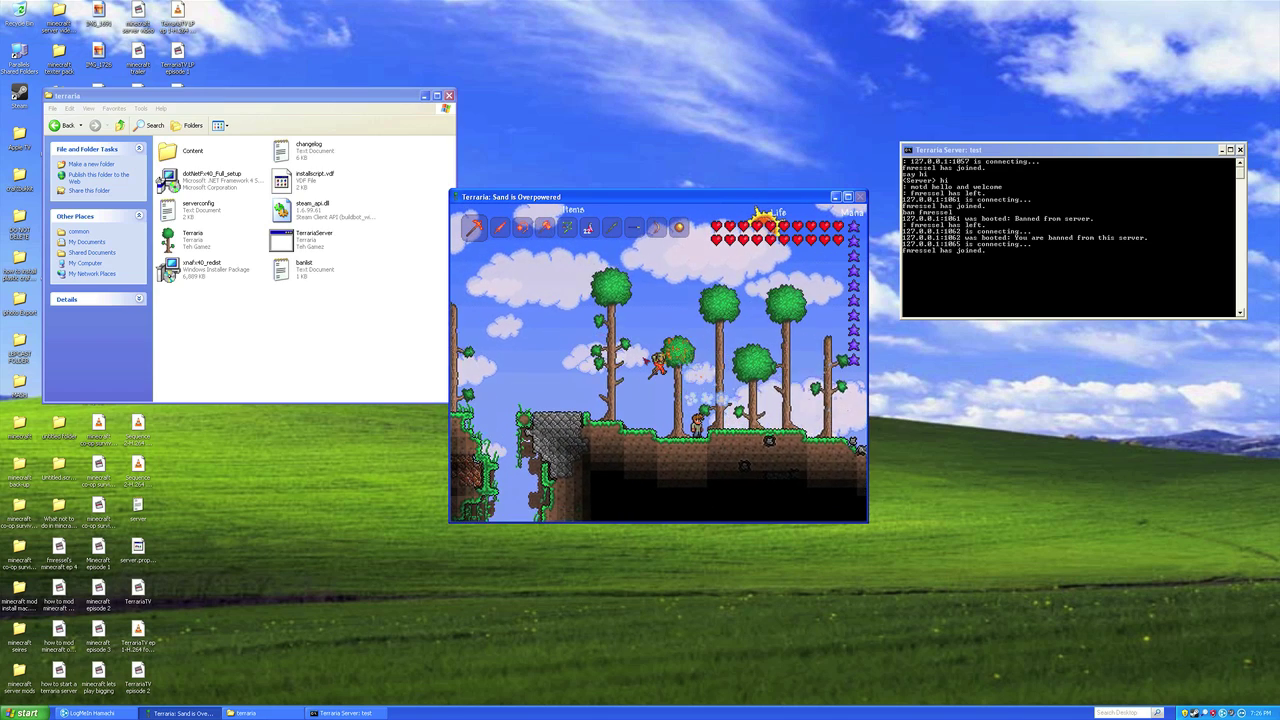
# Disconnect the character from the server and exit the game.
pyautogui.press('Escape')
pyautogui.click(805, 509)
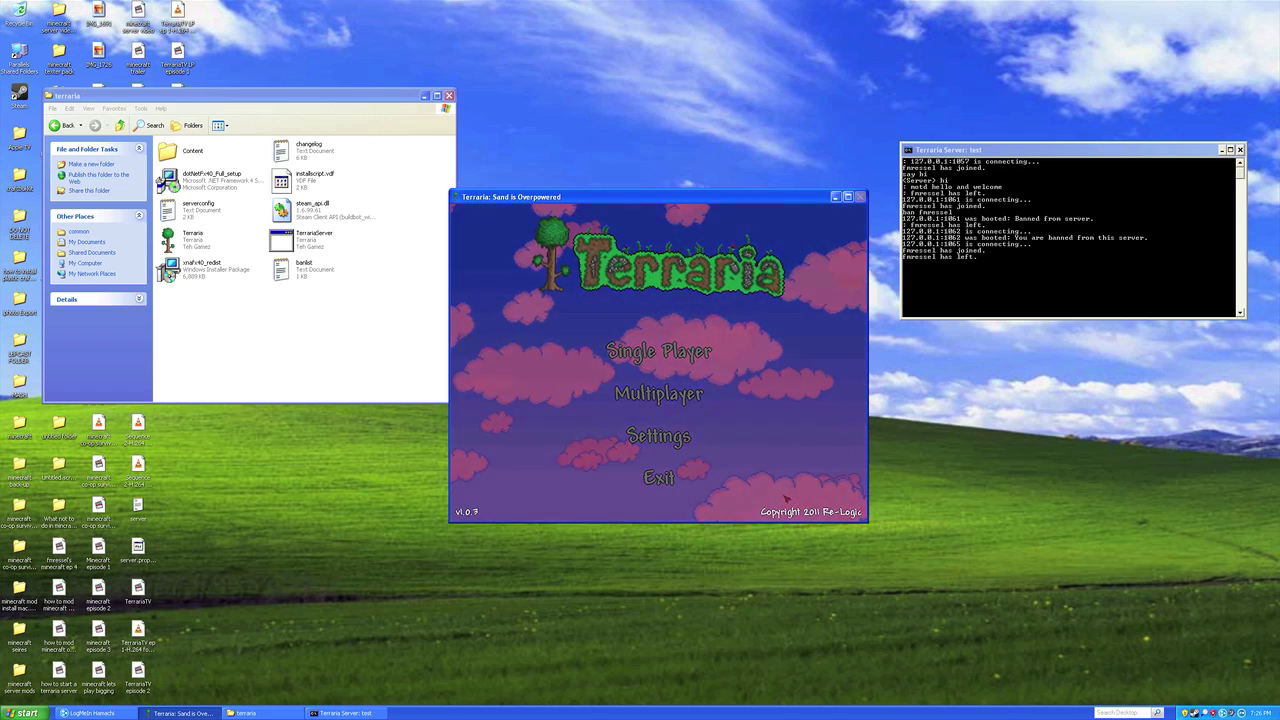
pyautogui.click(668, 477)
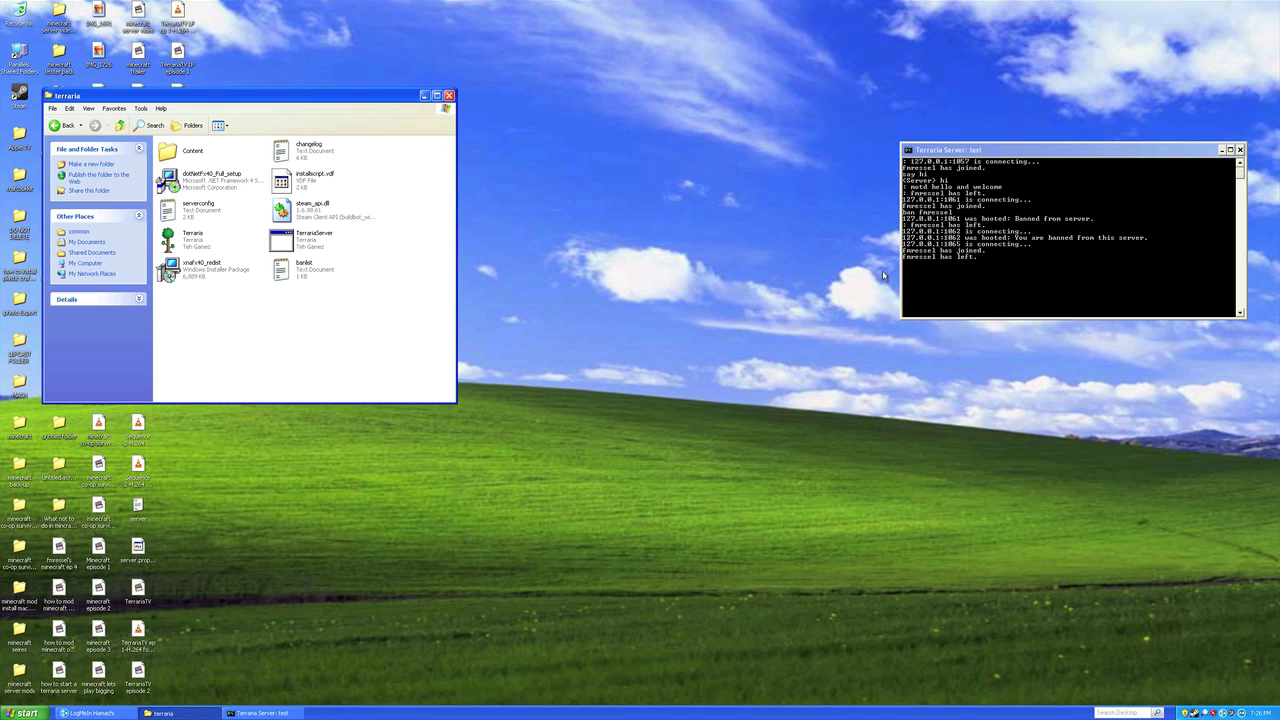
# Move the server console nearer the middle of the desktop, save the world with the save command and clear the console output.
pyautogui.moveTo(1033, 152); pyautogui.dragTo(783, 155)
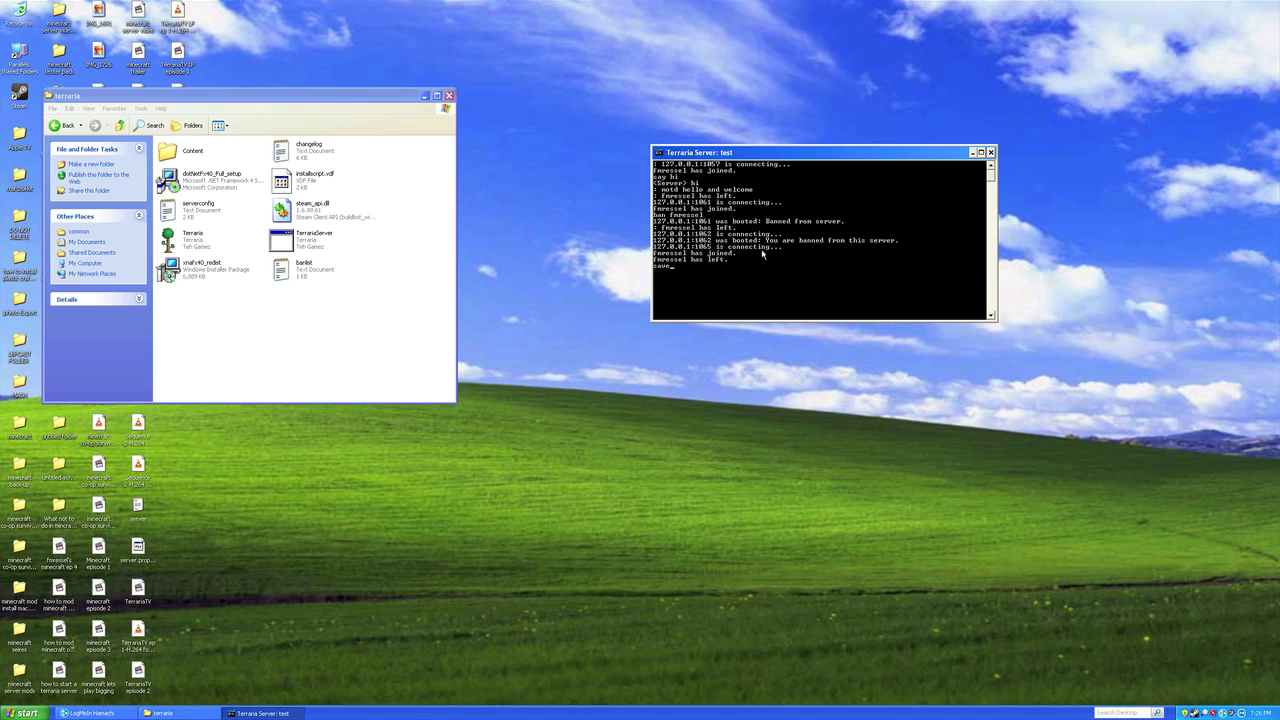
pyautogui.write('save')
pyautogui.press('Return')
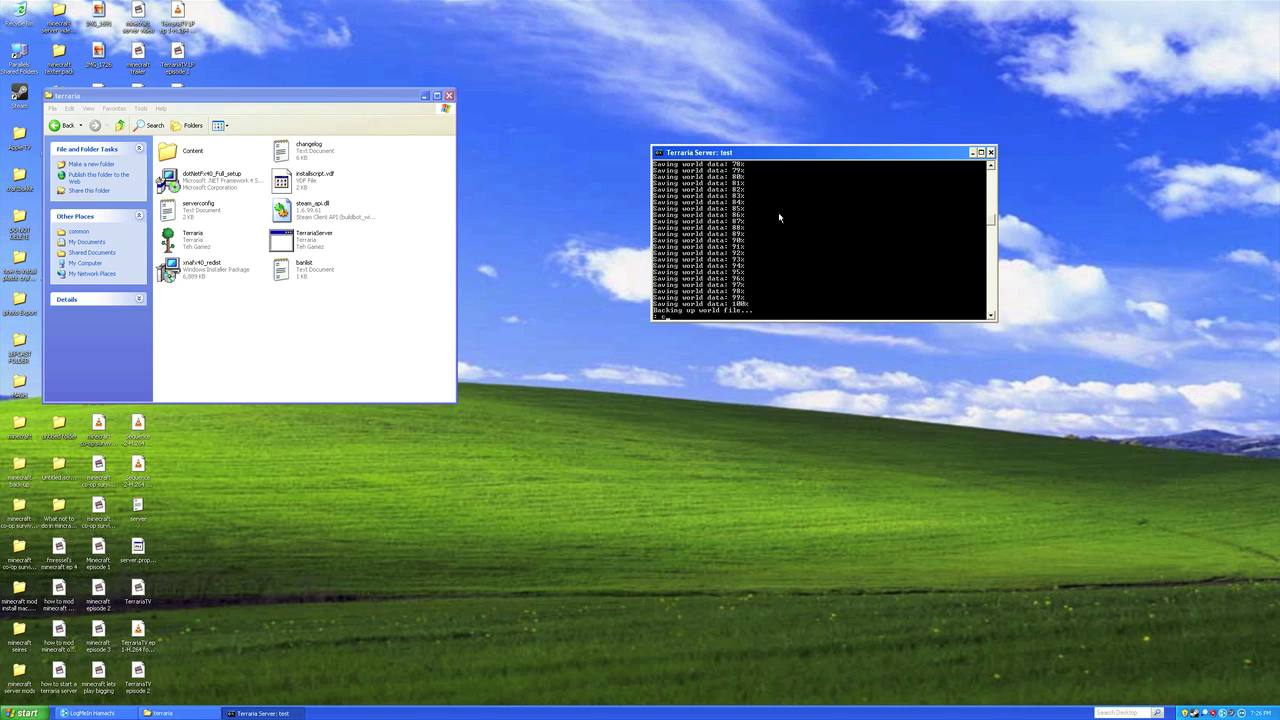
pyautogui.press('Return')
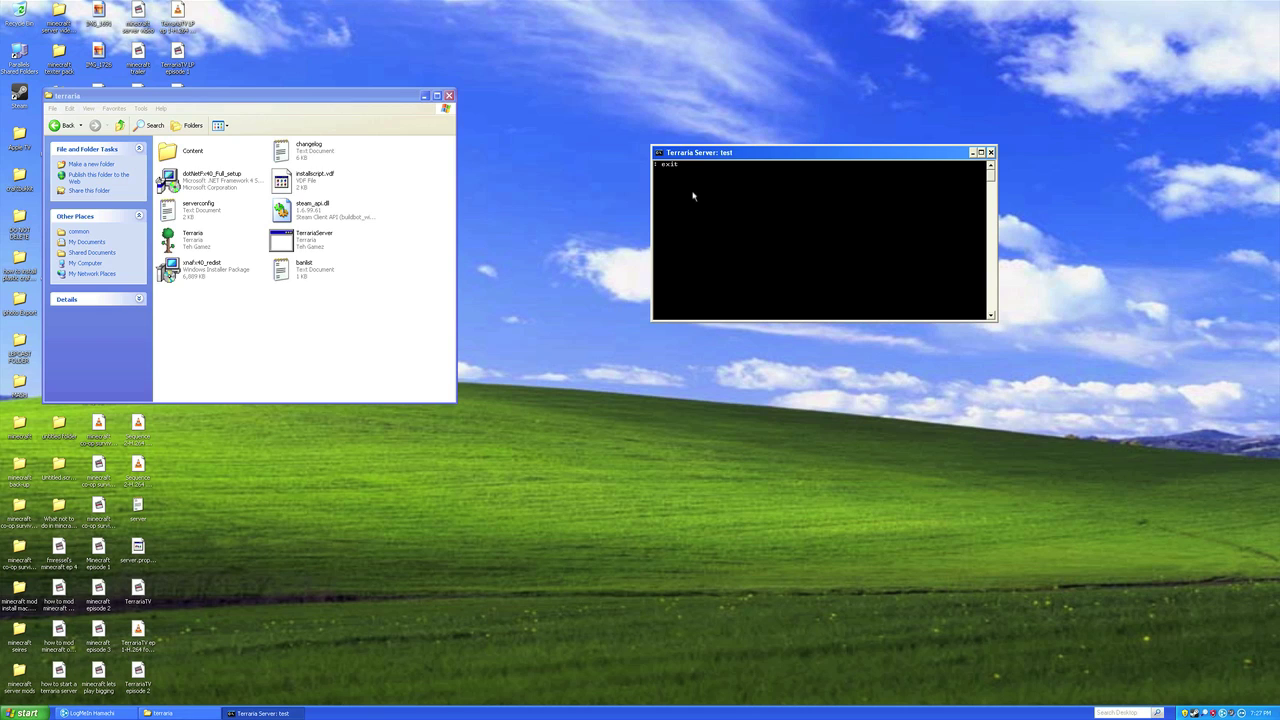
# Shut down the server with the exit command and close the terraria folder window.
pyautogui.press('Return')
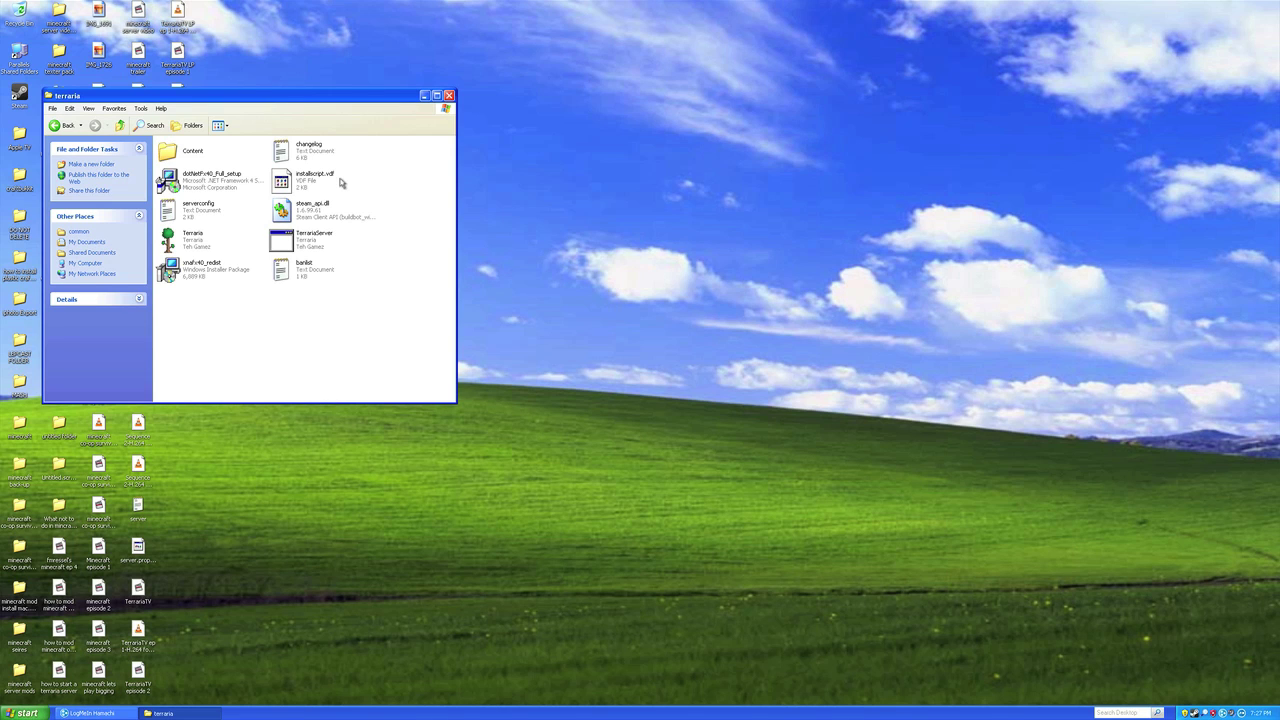
pyautogui.moveTo(289, 97); pyautogui.dragTo(681, 144)
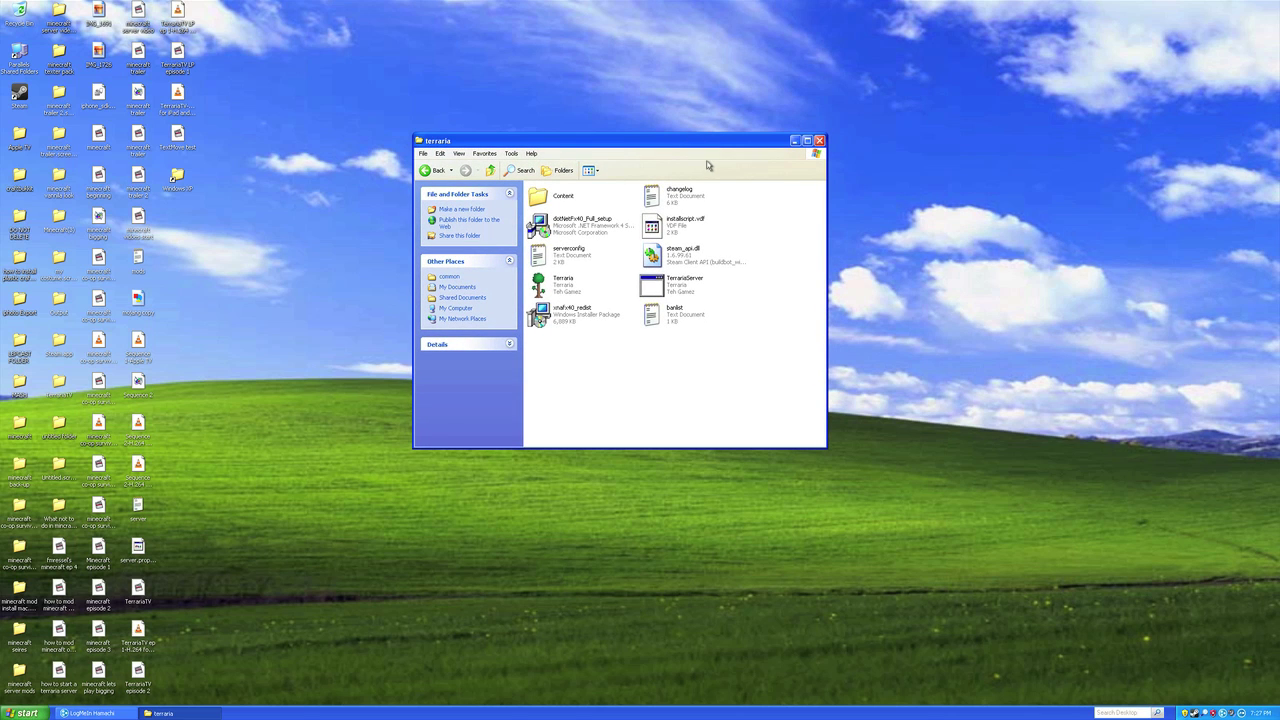
pyautogui.click(818, 141)
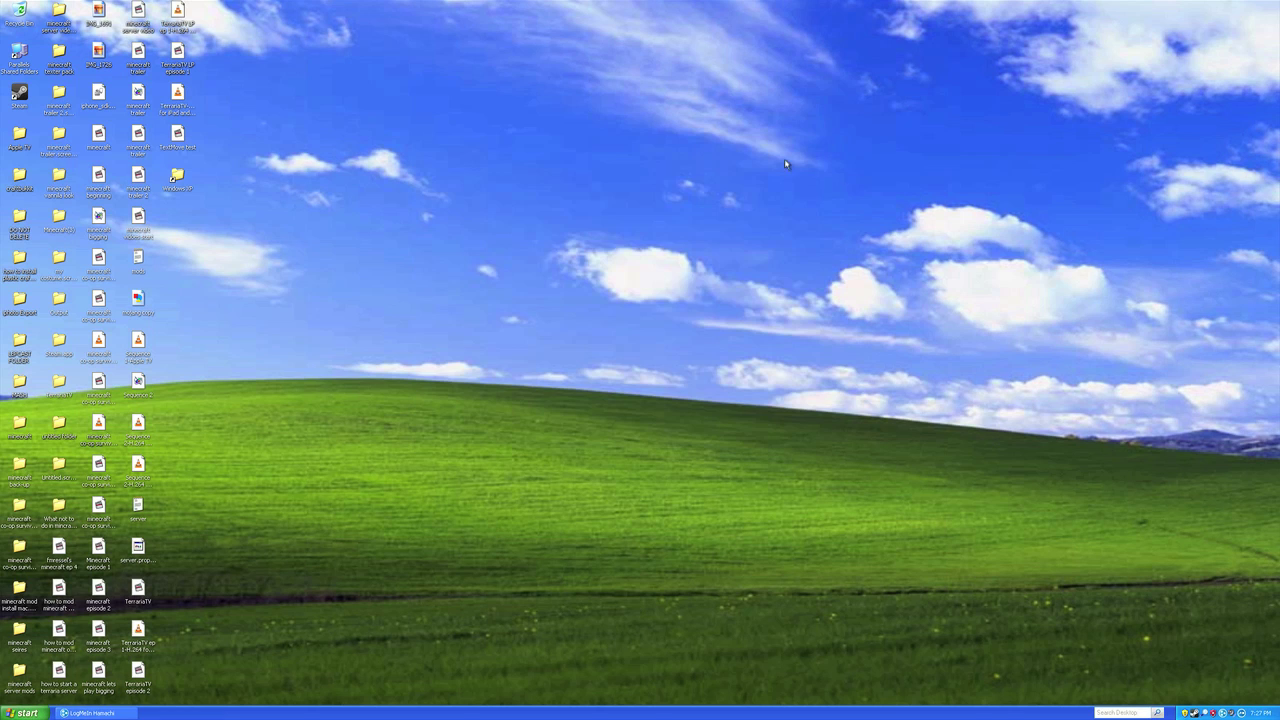